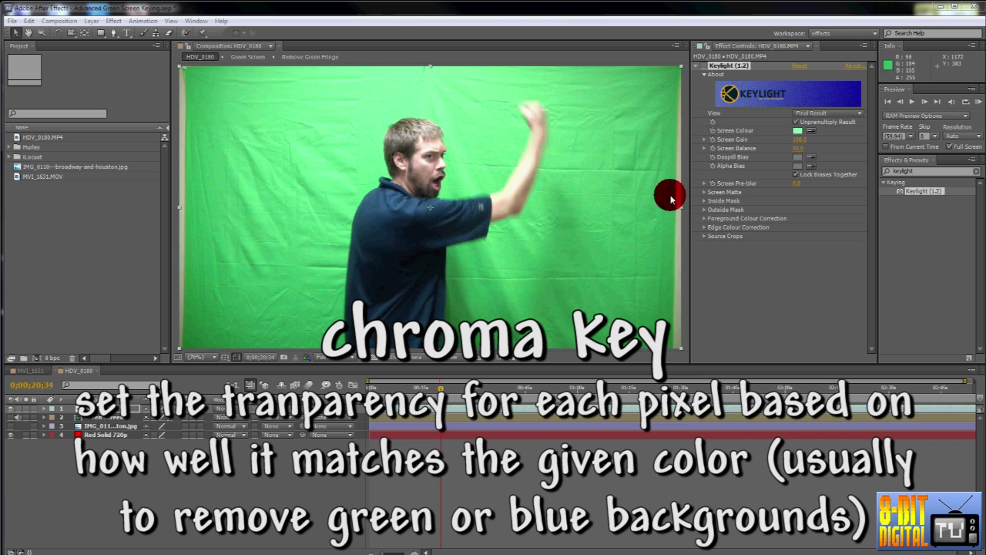
- Toggle Keylight on the HDV_0180 and MVI_1631 footage to compare keyed and raw results
left_click(704, 67)
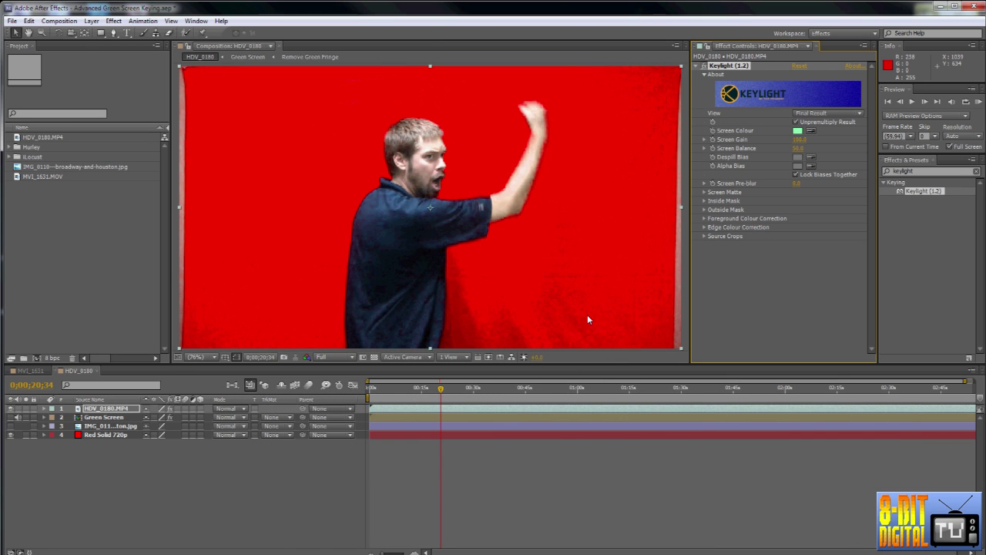
left_click(31, 370)
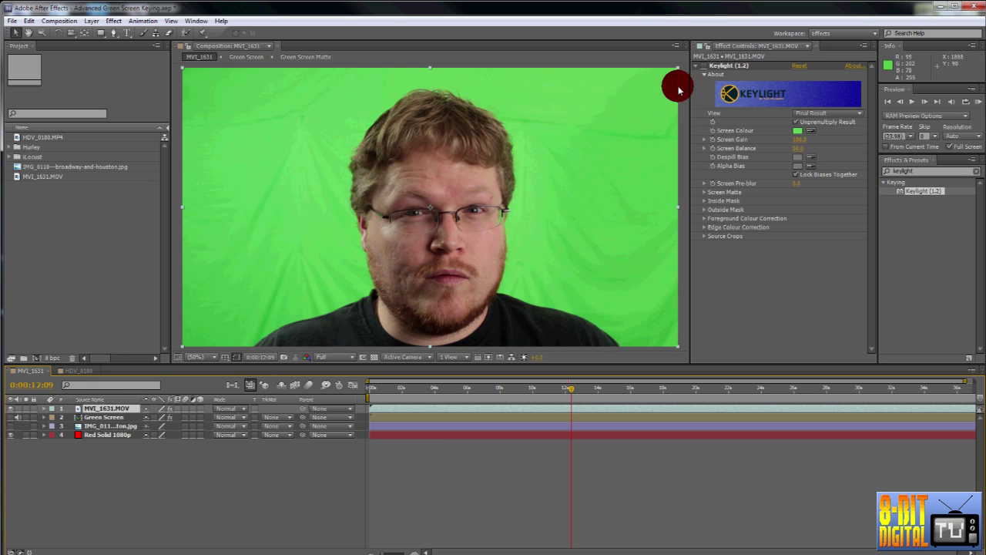
left_click(704, 66)
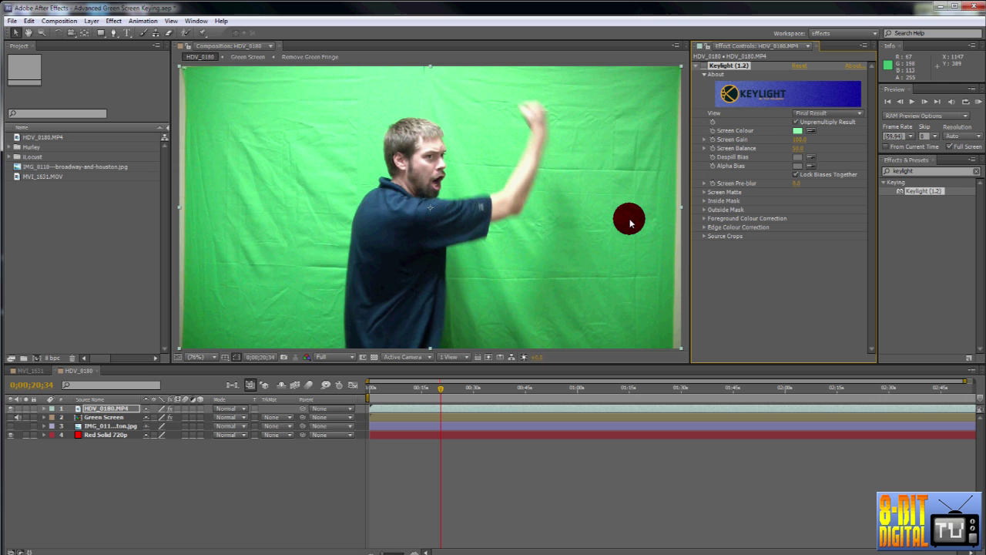
- Switch the brick-wall background layer off and on repeatedly, ending with it visible
left_click(11, 426)
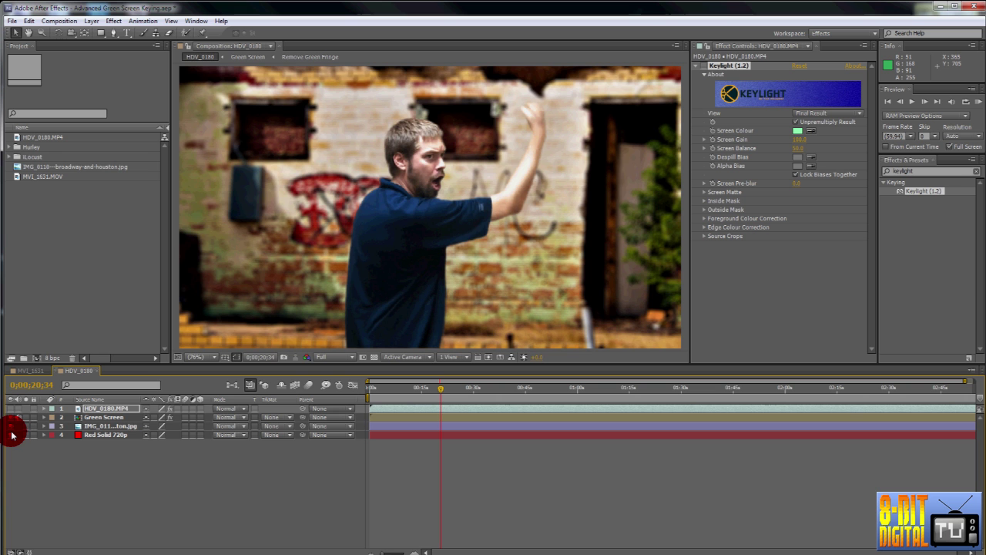
left_click(12, 414)
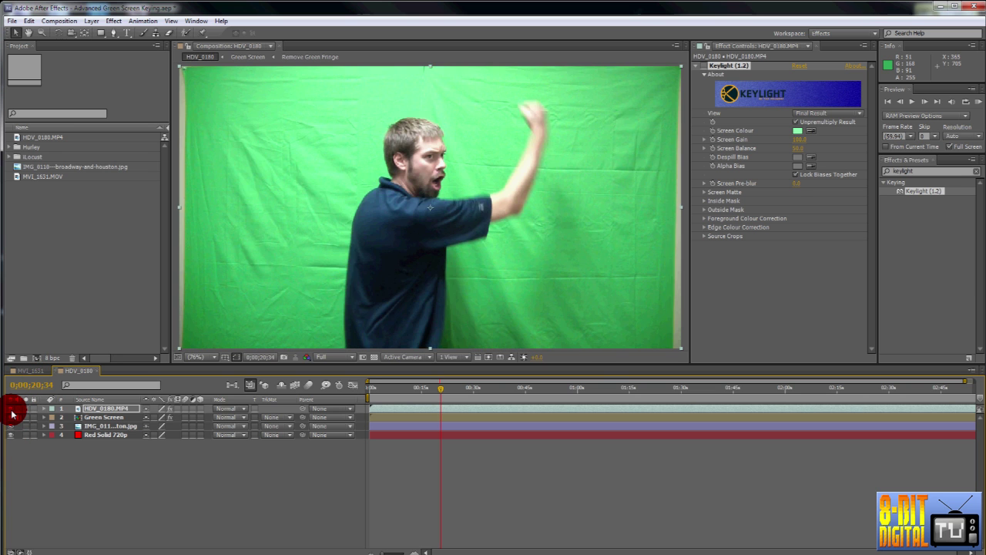
left_click(13, 414)
left_click(12, 414)
left_click(12, 414)
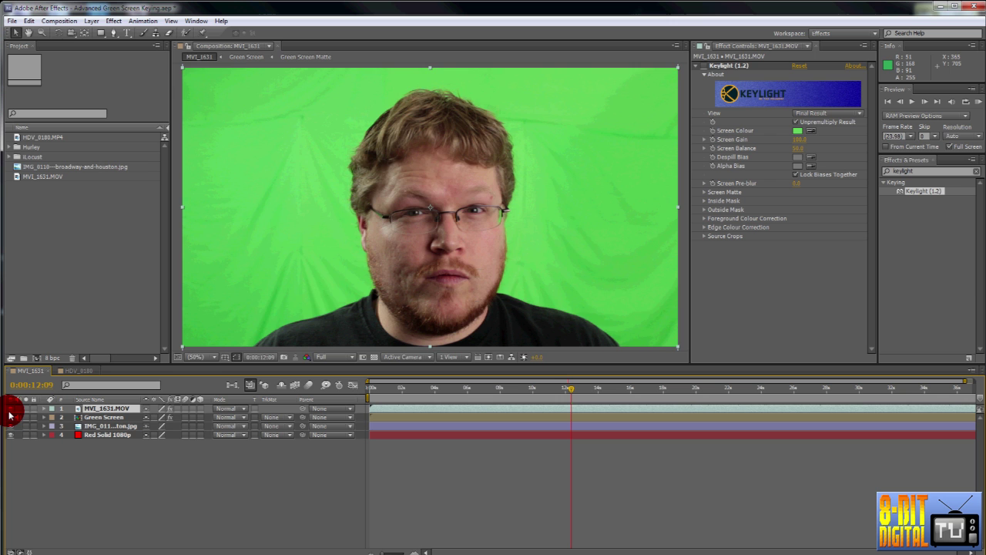
left_click(11, 414)
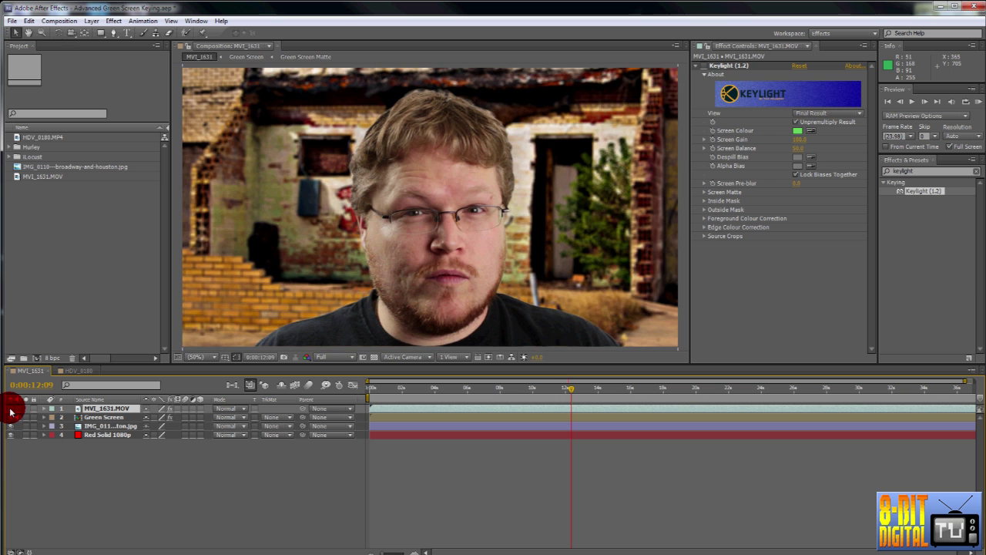
left_click(11, 414)
left_click(11, 414)
left_click(10, 414)
left_click(11, 413)
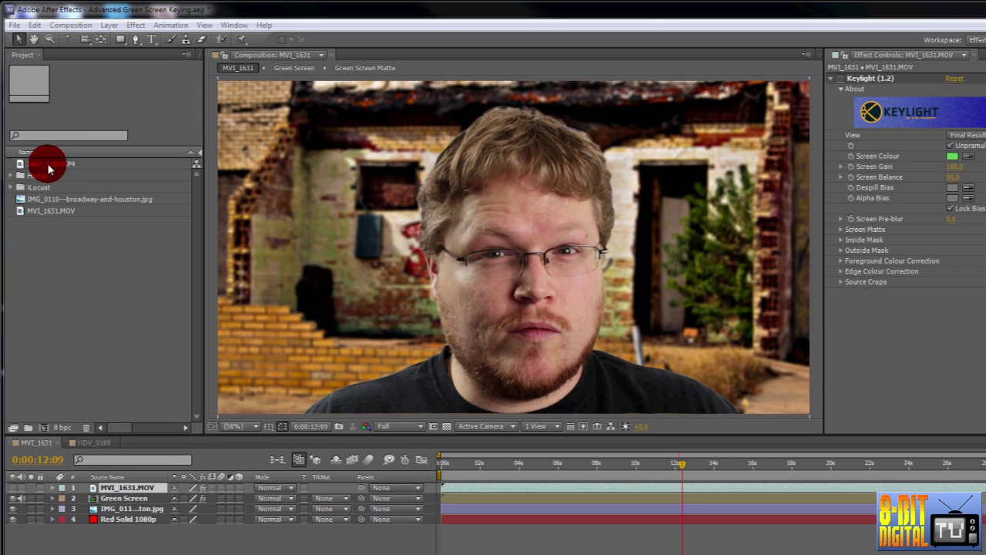
- Make a new 1280x720 composition, HDV_0181, from the HDV_0180.MP4 footage
left_click(38, 138)
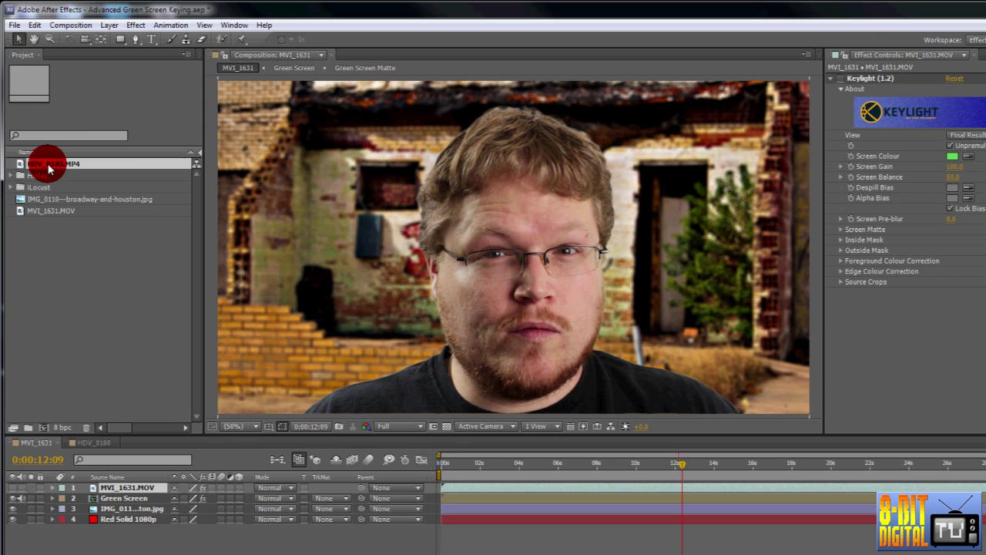
left_click_drag(48, 168, 44, 429)
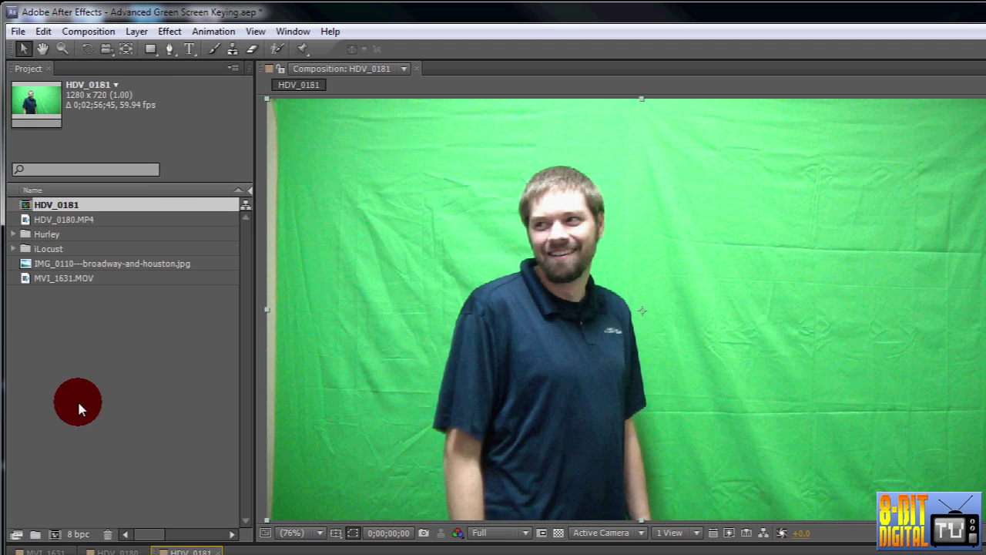
left_click(138, 31)
- Create a 1280×720 solid, Red Solid 1, coloured pure red FF0000 (S and B 100)
mouse_move(187, 48)
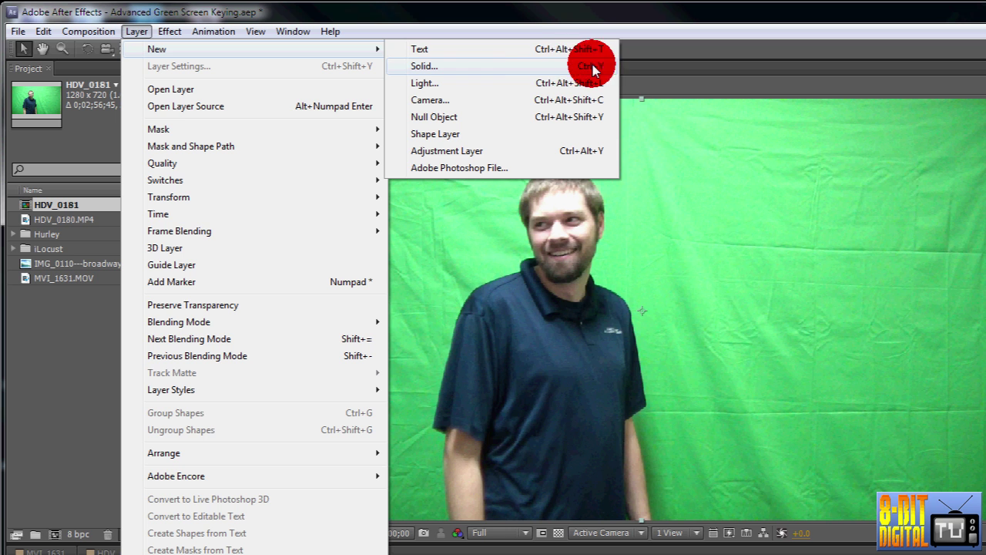
left_click(524, 70)
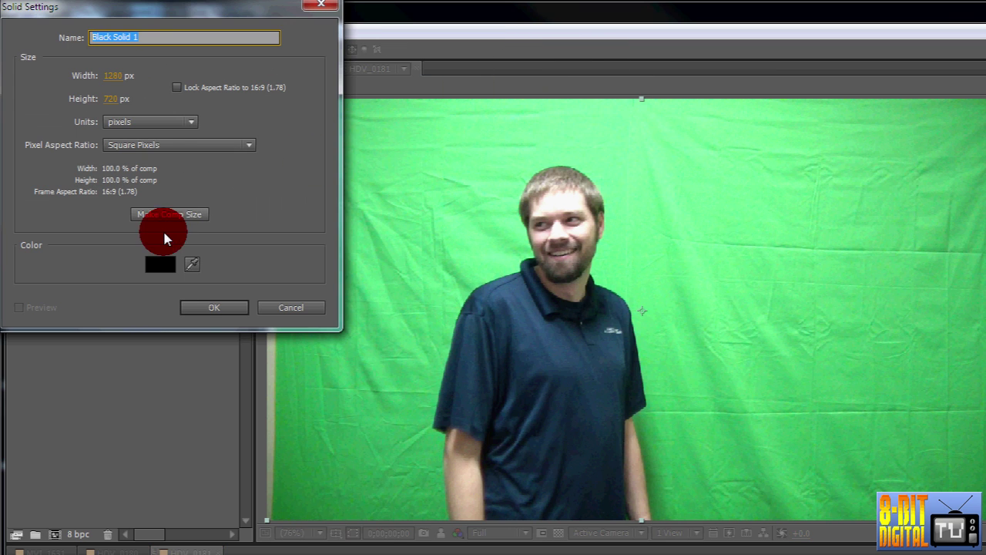
left_click(162, 264)
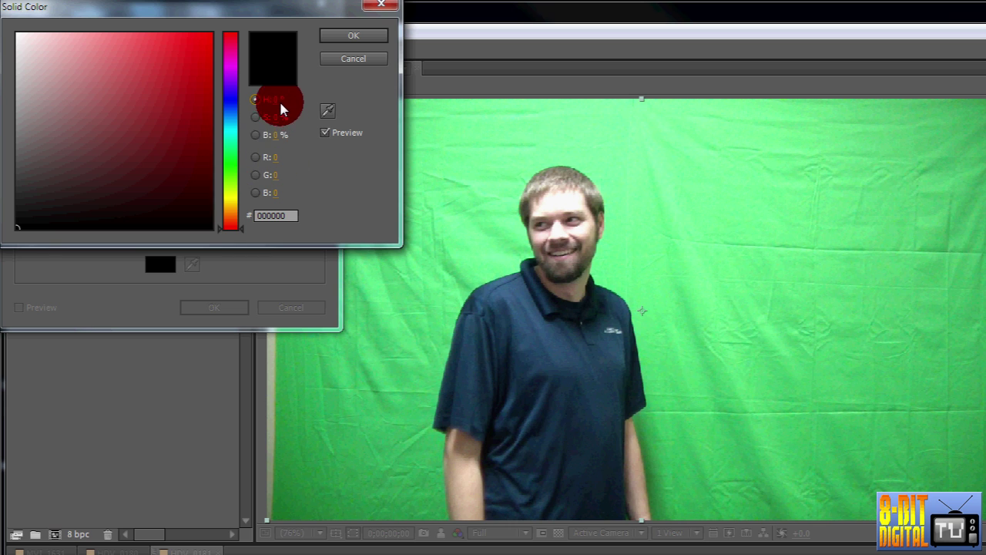
type("100")
key("Tab")
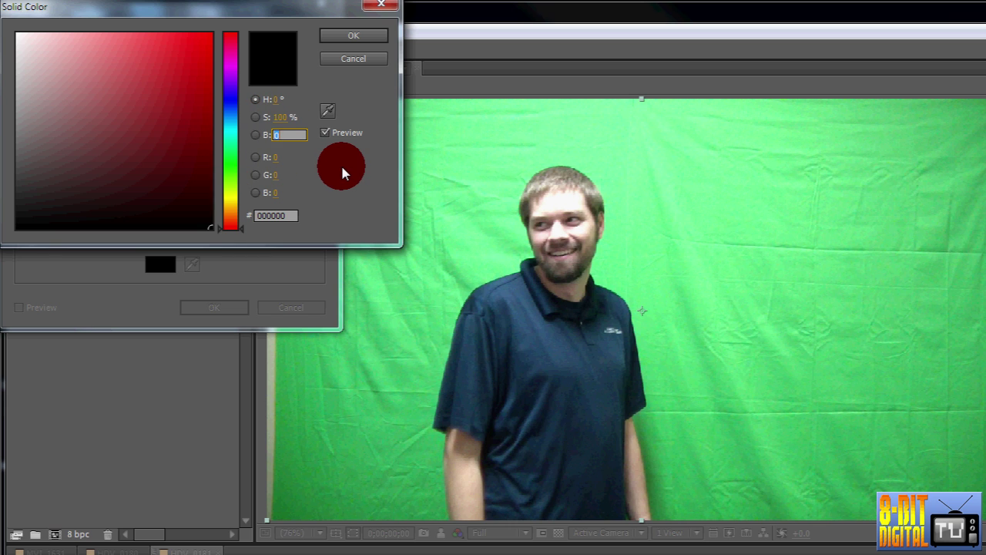
type("100")
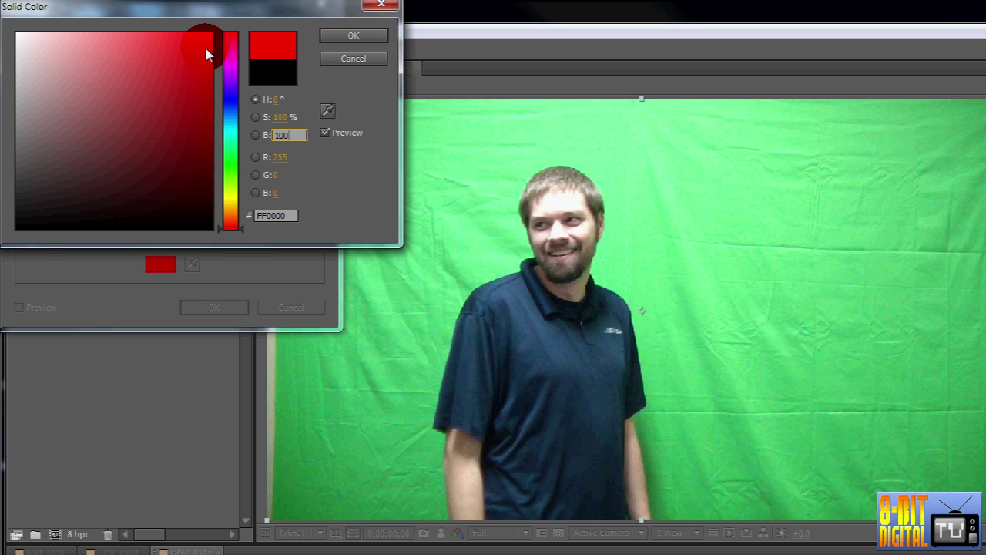
key("Return")
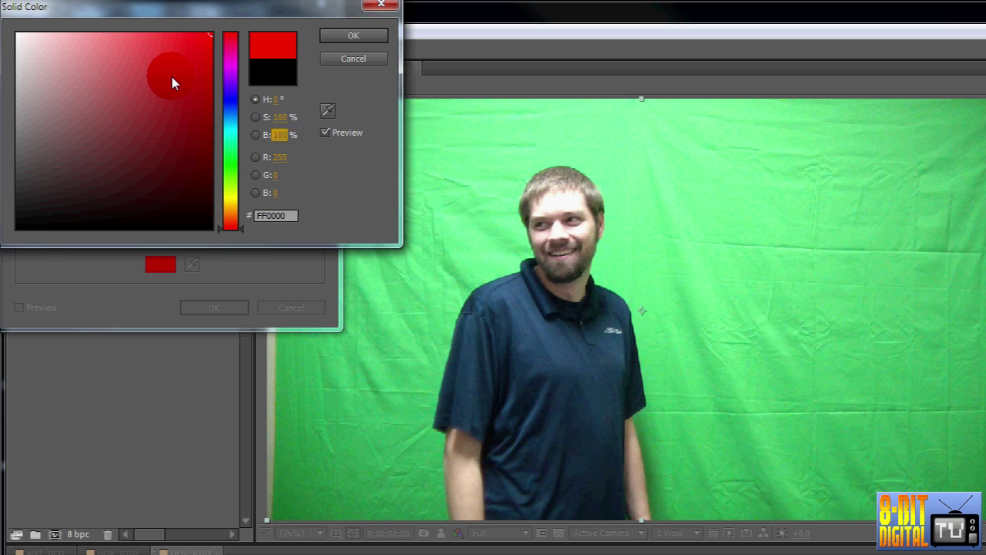
left_click(345, 35)
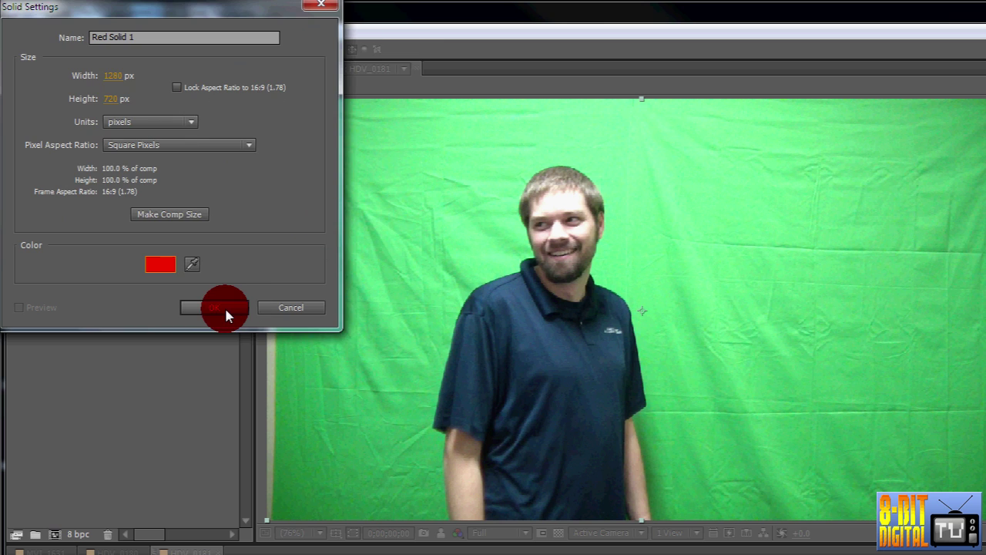
left_click(225, 311)
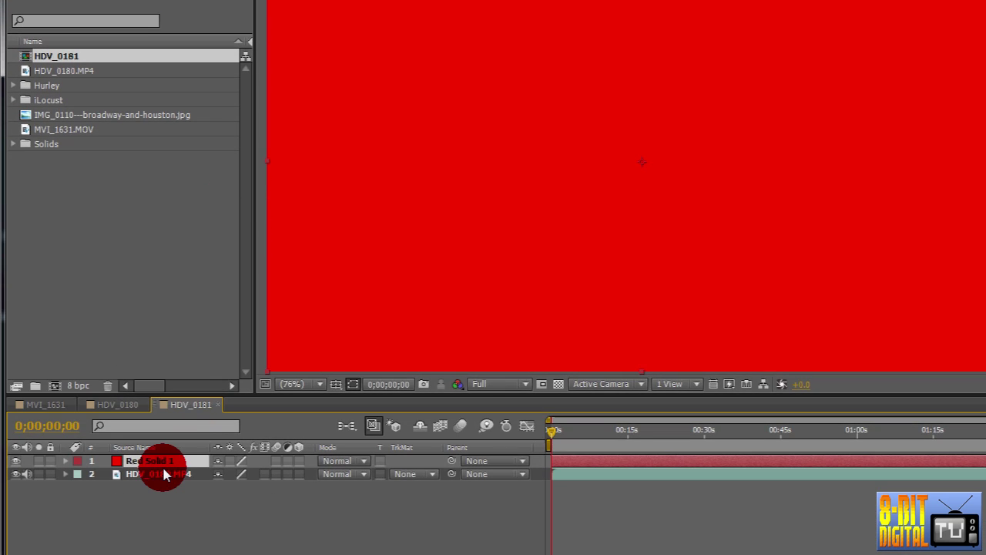
- Move Red Solid 1 below HDV_0180.MP4 and view the composition at 50%
left_click_drag(164, 474, 164, 490)
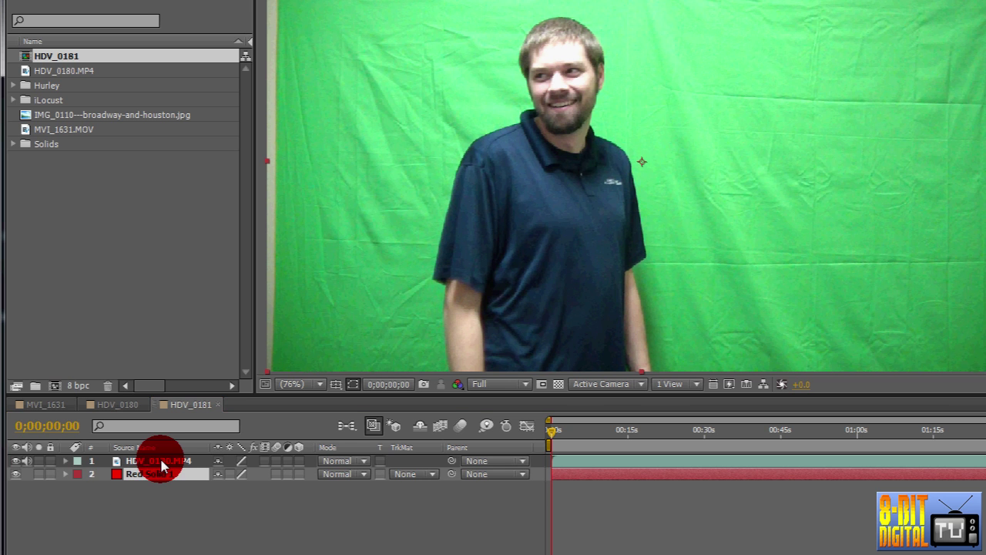
left_click(159, 461)
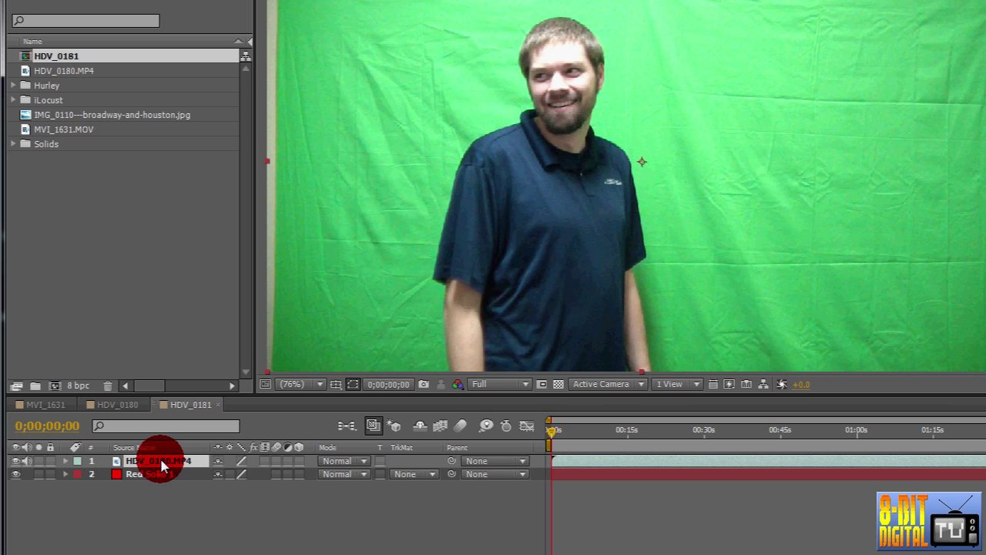
left_click(322, 388)
left_click(312, 540)
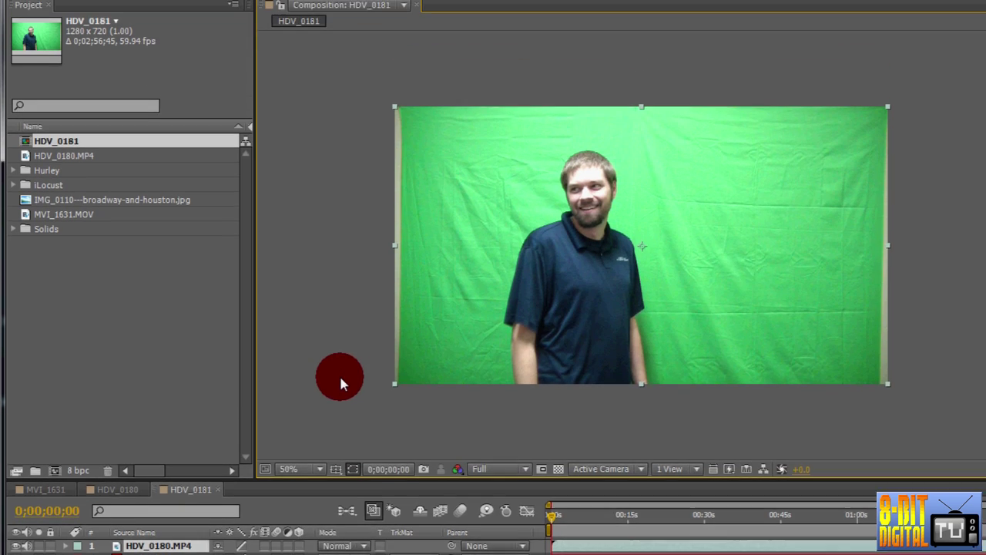
- Draw a four-point Pen mask around the green backdrop and fit the view back up to 100%
left_click(403, 98)
left_click(406, 398)
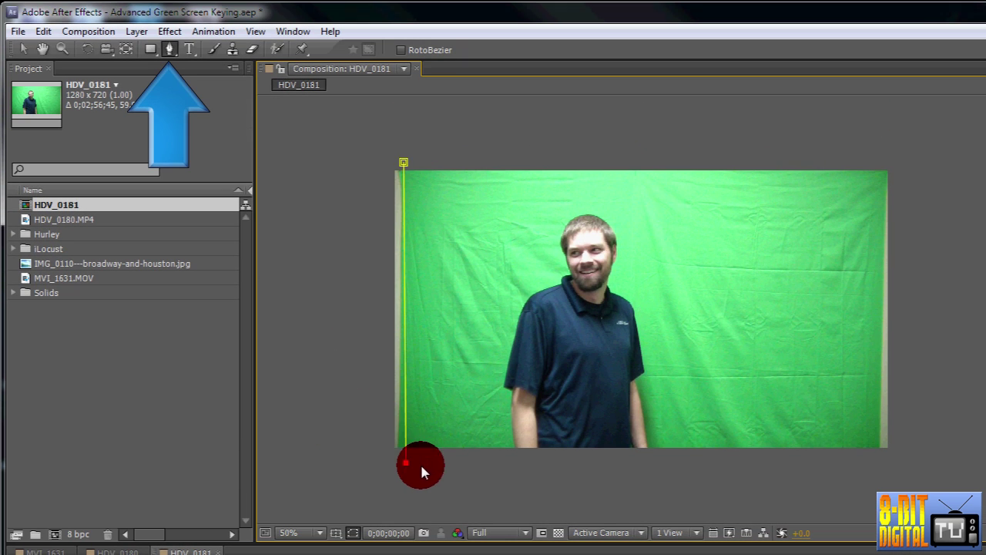
left_click(871, 460)
left_click(878, 154)
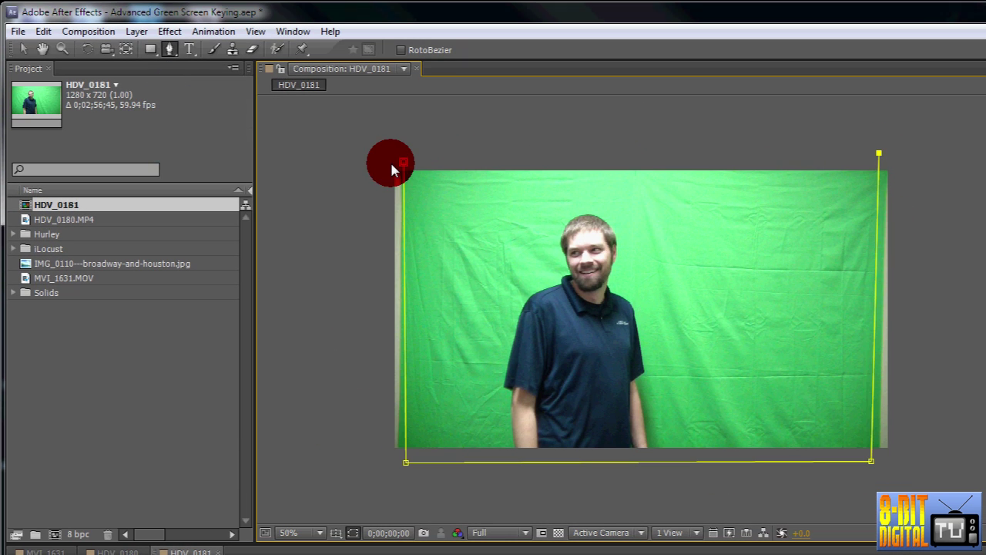
left_click(404, 163)
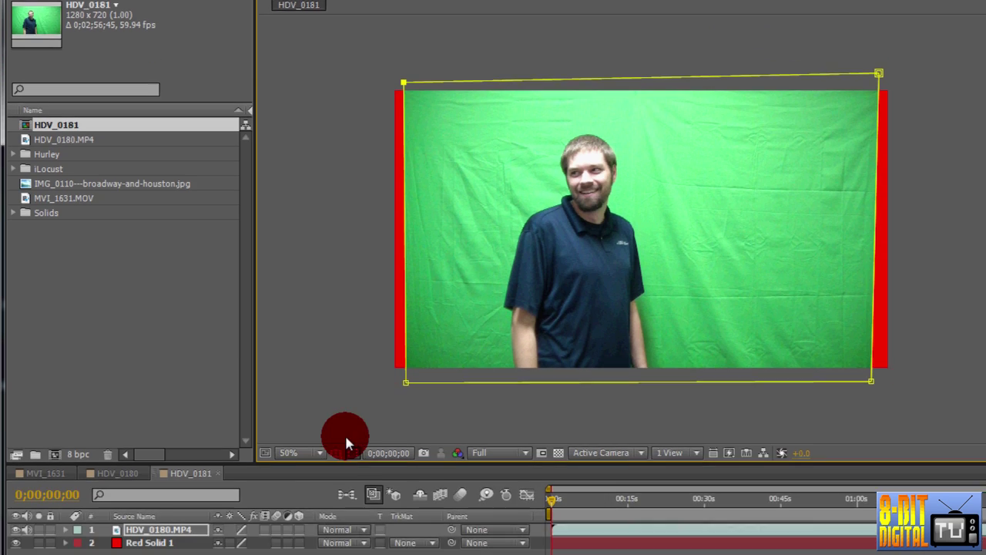
left_click(319, 533)
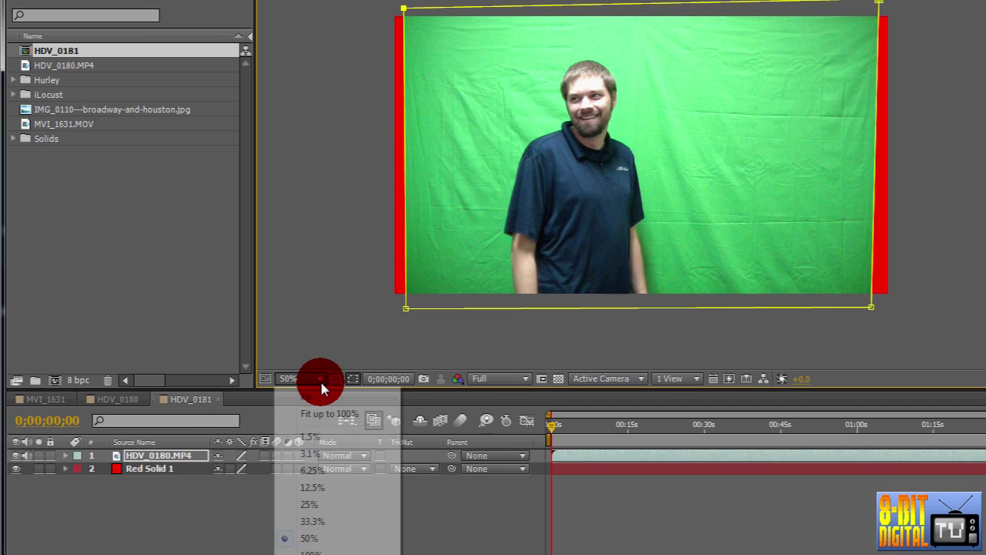
left_click(322, 414)
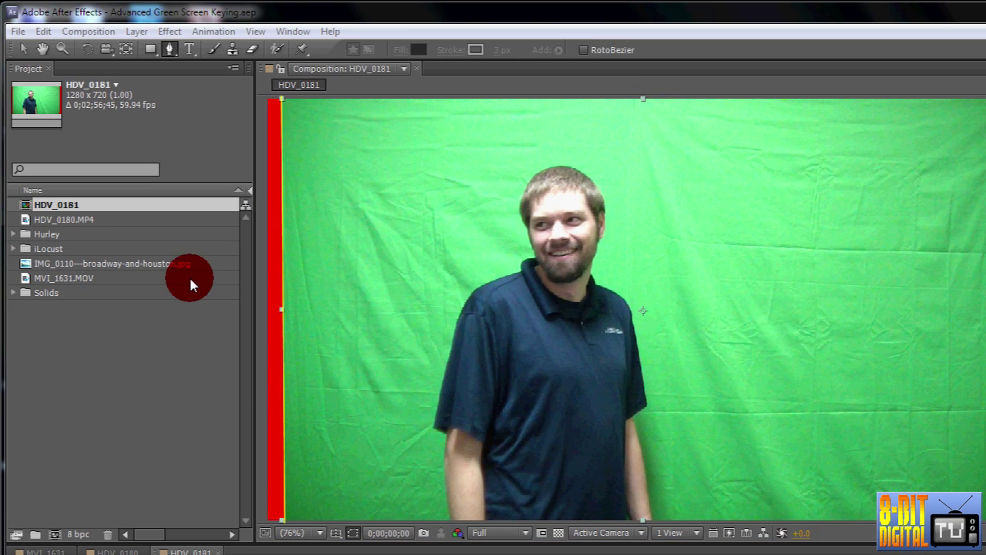
left_click(24, 48)
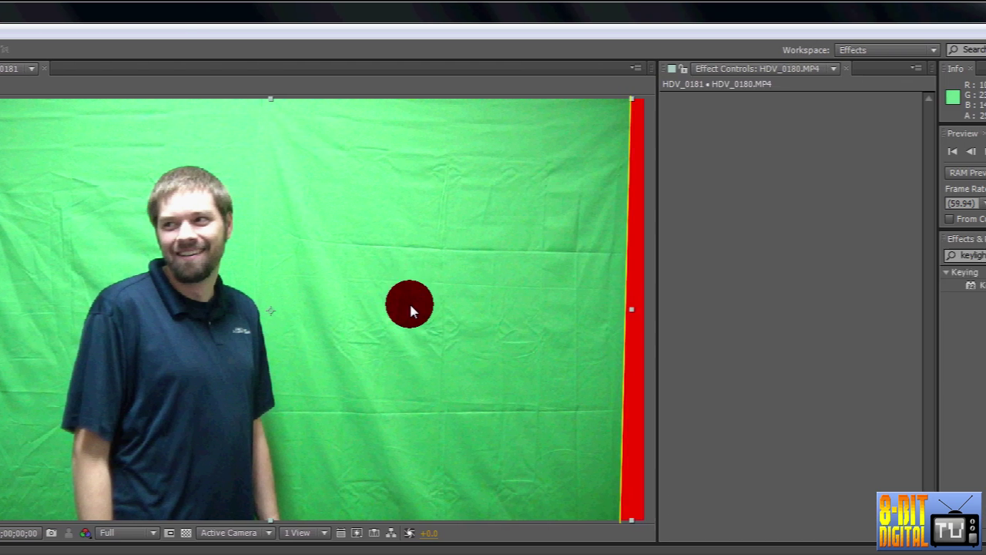
- Apply Selective Color to HDV_0180.MP4, found by searching effects for 'select'
left_click(870, 256)
type("sele")
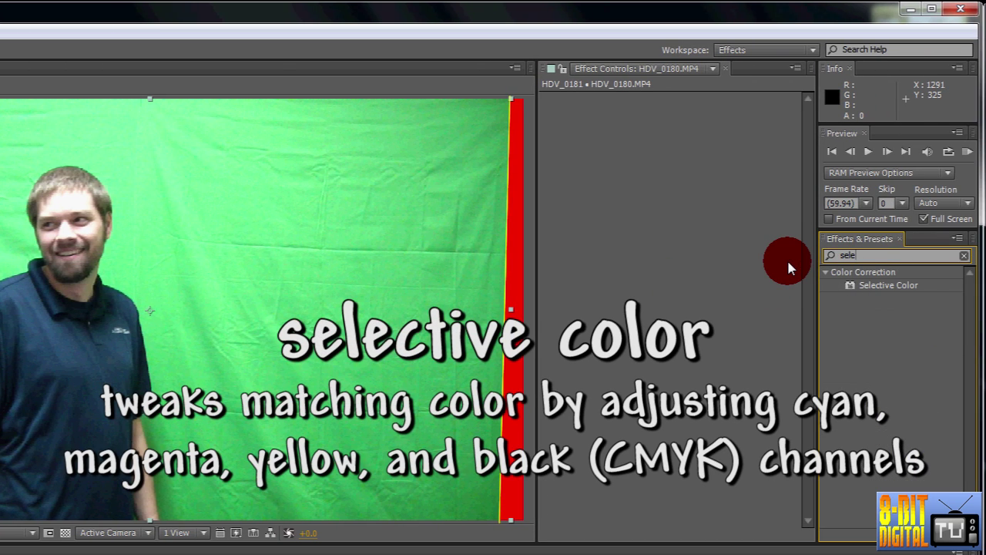
type("ct")
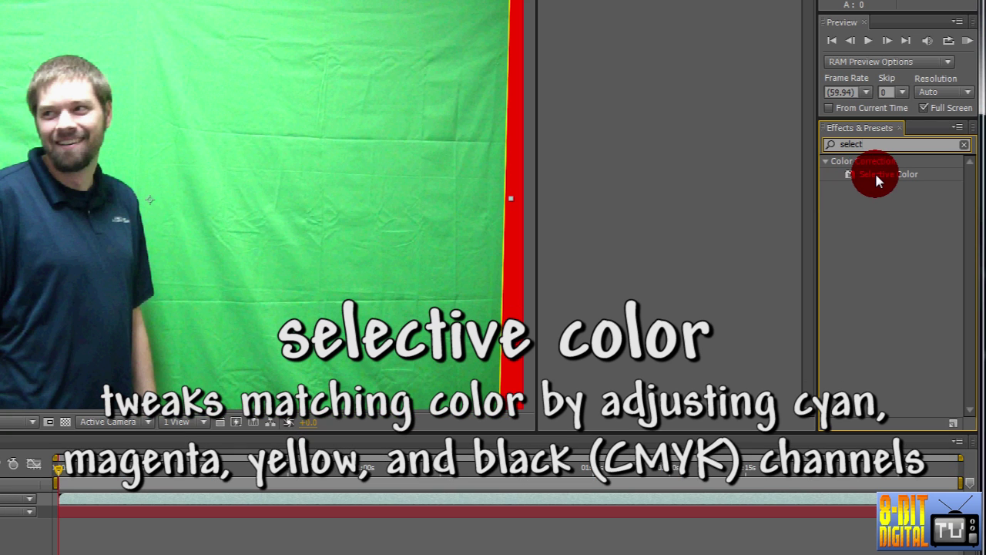
left_click_drag(877, 177, 788, 497)
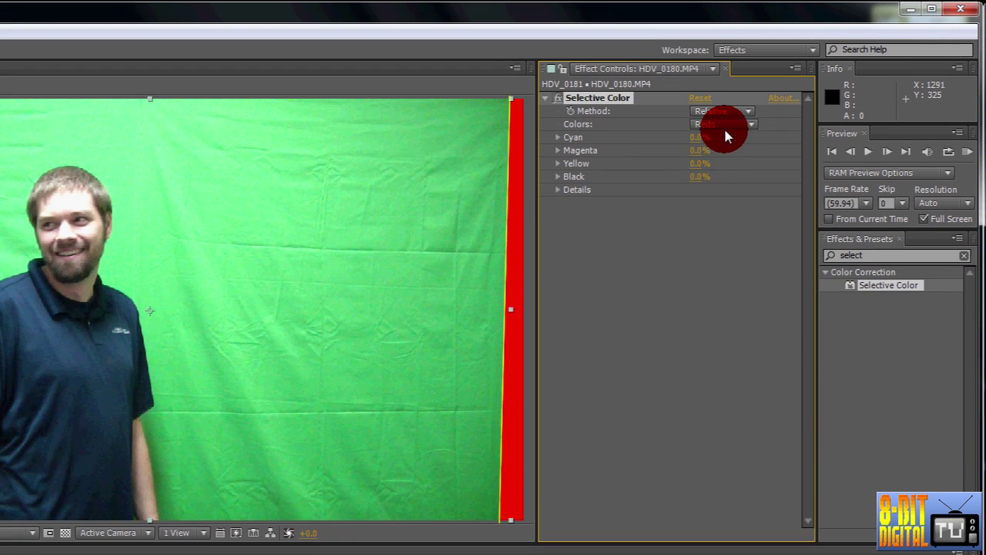
- Set Selective Color to Greens with Cyan and Yellow at 100% and Magenta lowered
left_click(727, 13)
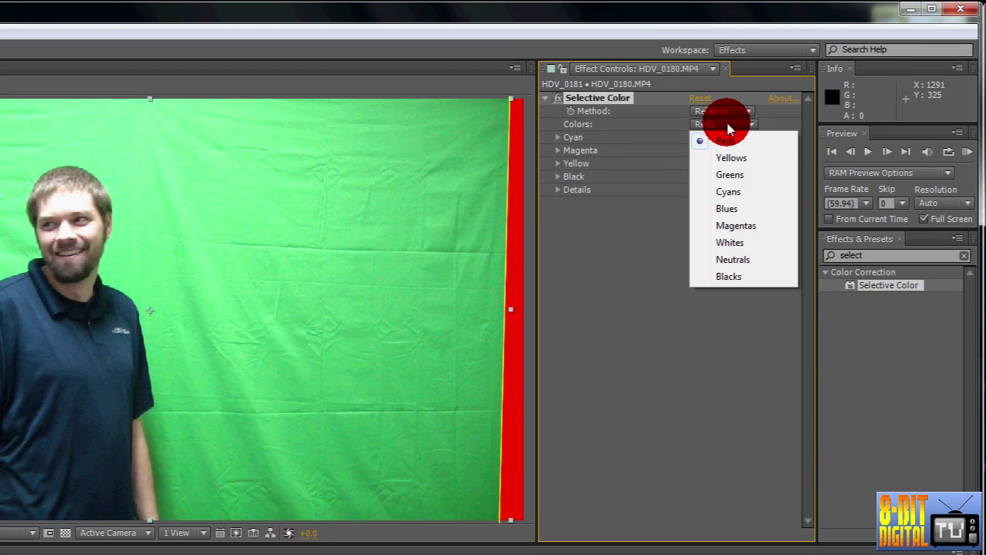
left_click(764, 178)
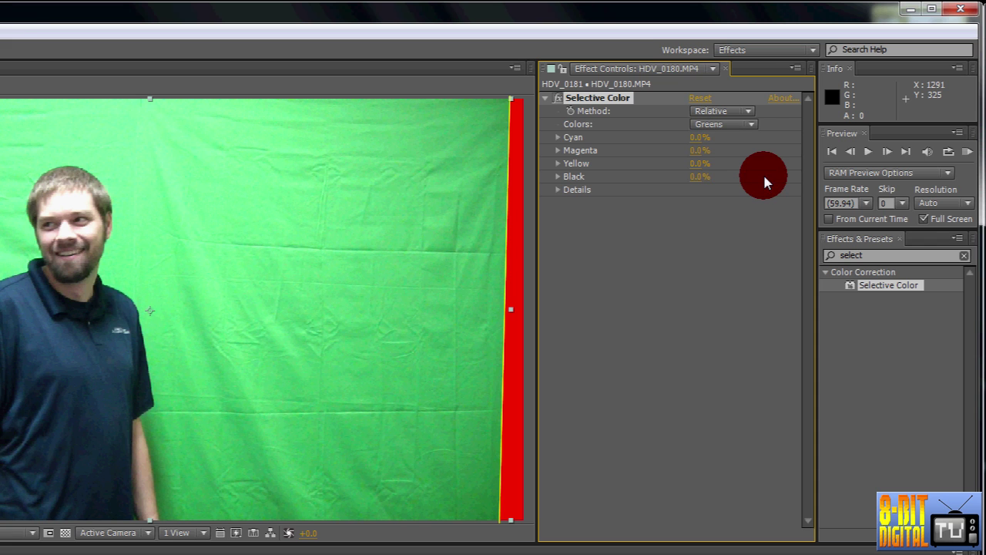
left_click_drag(700, 137, 801, 143)
left_click_drag(700, 150, 577, 163)
left_click_drag(692, 168, 832, 172)
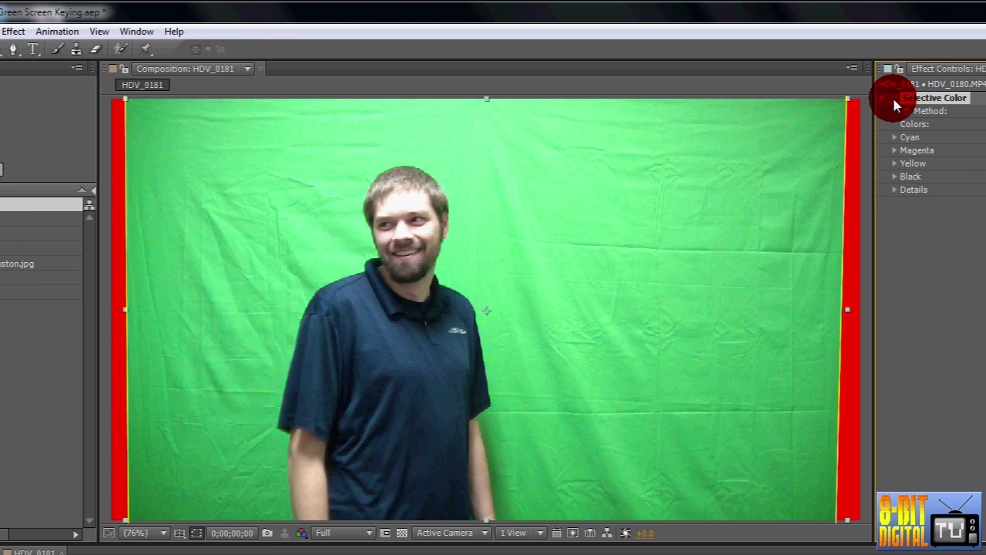
- Compare the footage with Selective Color off and on, then duplicate it as Selective Color 2
left_click(897, 106)
left_click(897, 106)
left_click(896, 106)
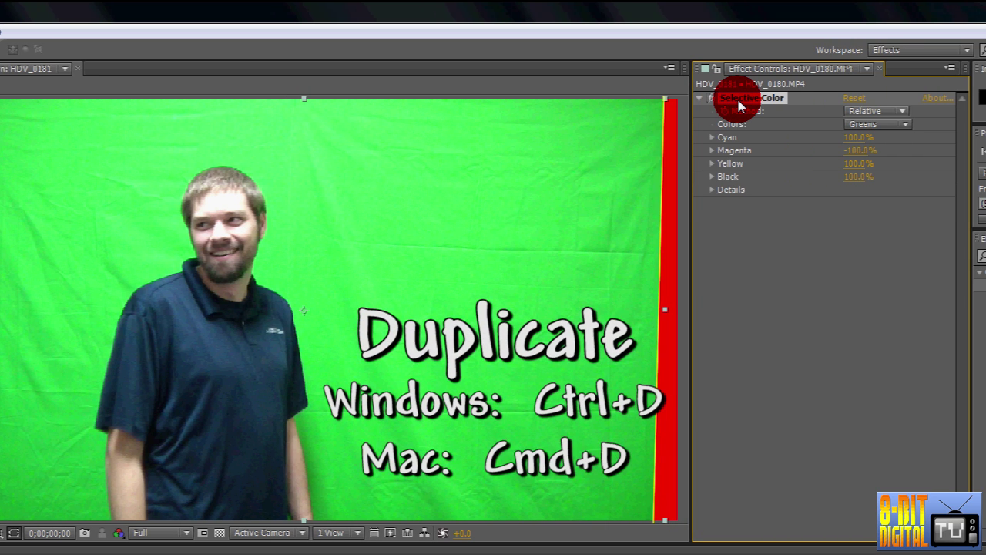
key("ctrl+d")
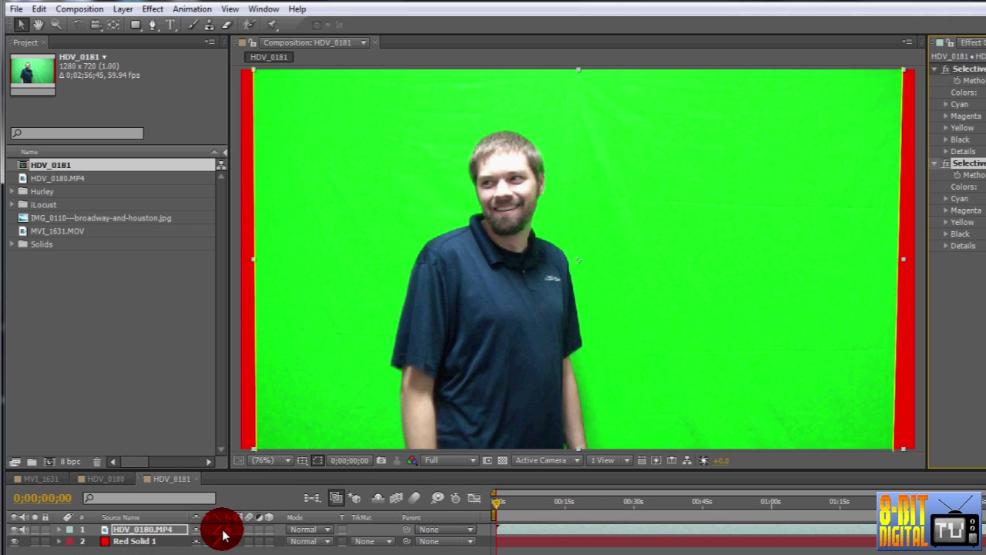
- Switch the footage layer's effects off and on twice to compare, ending with them on
left_click(227, 531)
left_click(227, 530)
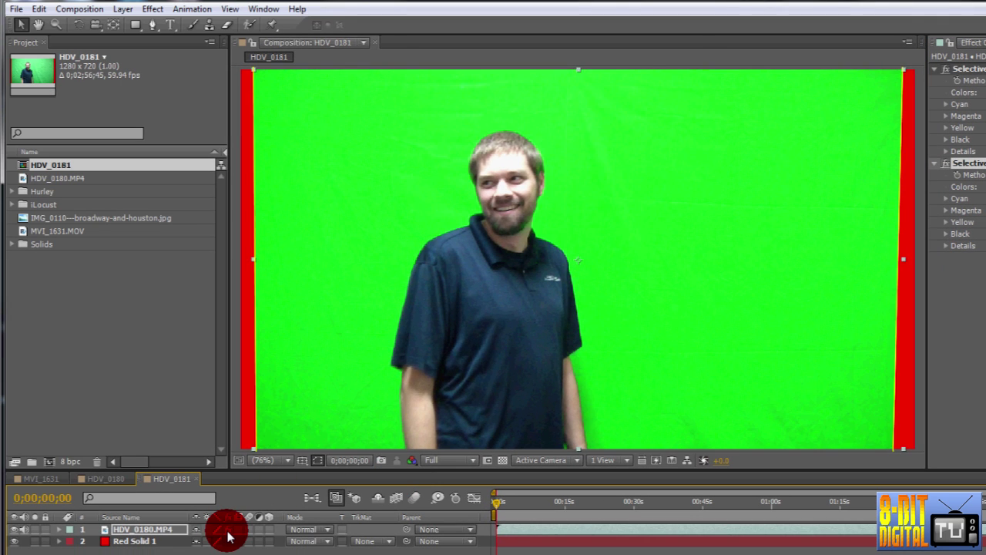
left_click(227, 531)
left_click(227, 531)
- Go to 0;00;20;35, where the subject raises his arm
left_click(45, 501)
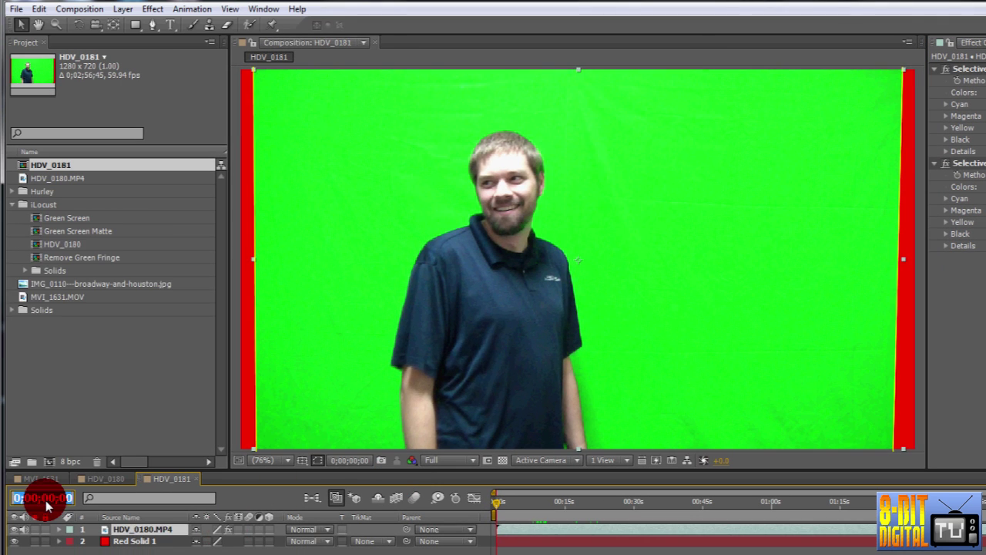
type("20;35")
key("Return")
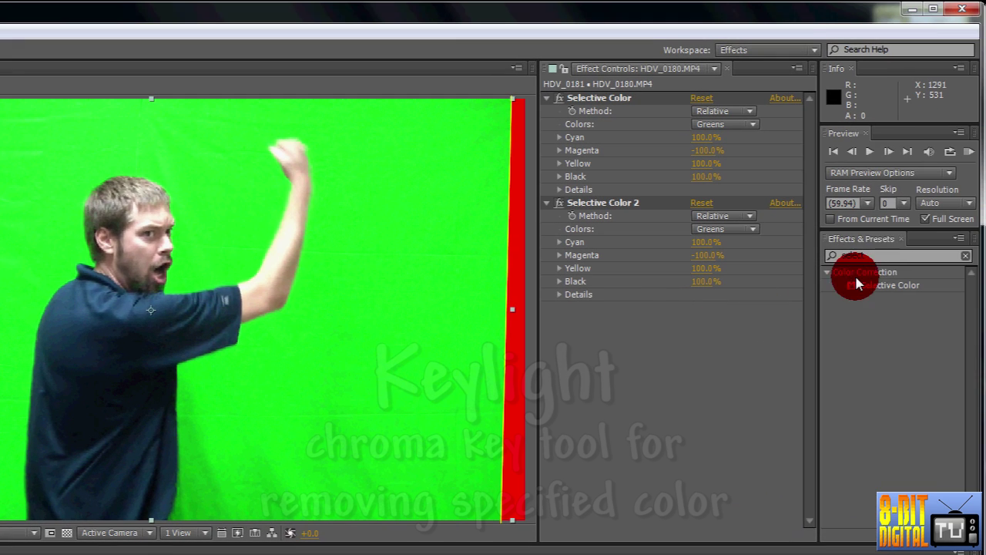
- Apply Keylight (1.2) to HDV_0180.MP4, found by searching effects for 'key'
left_click(840, 255)
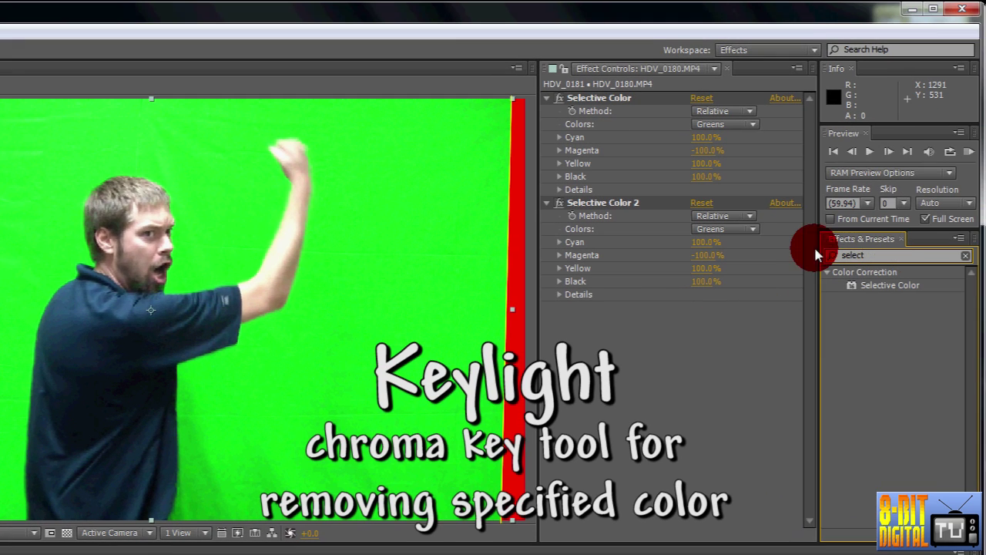
type("key")
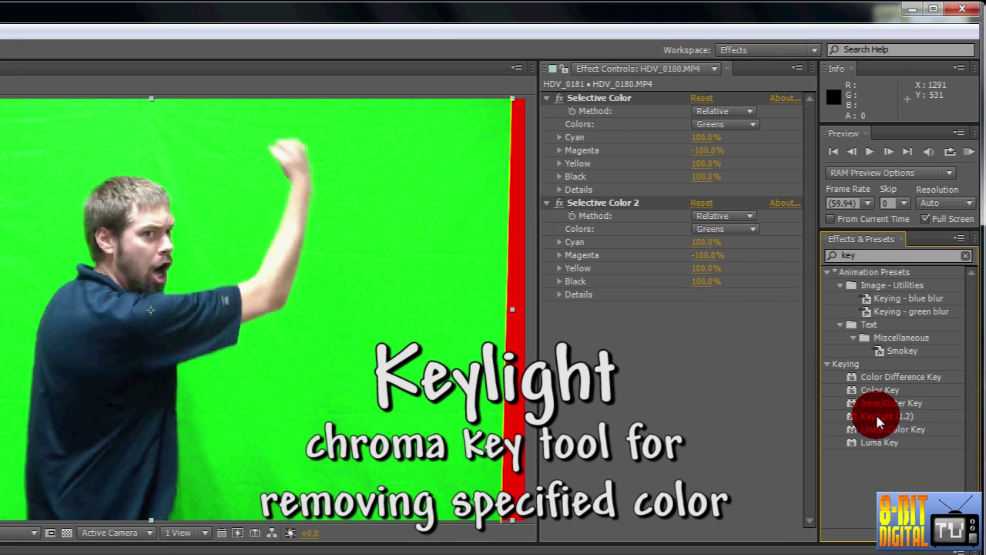
left_click_drag(879, 416, 710, 418)
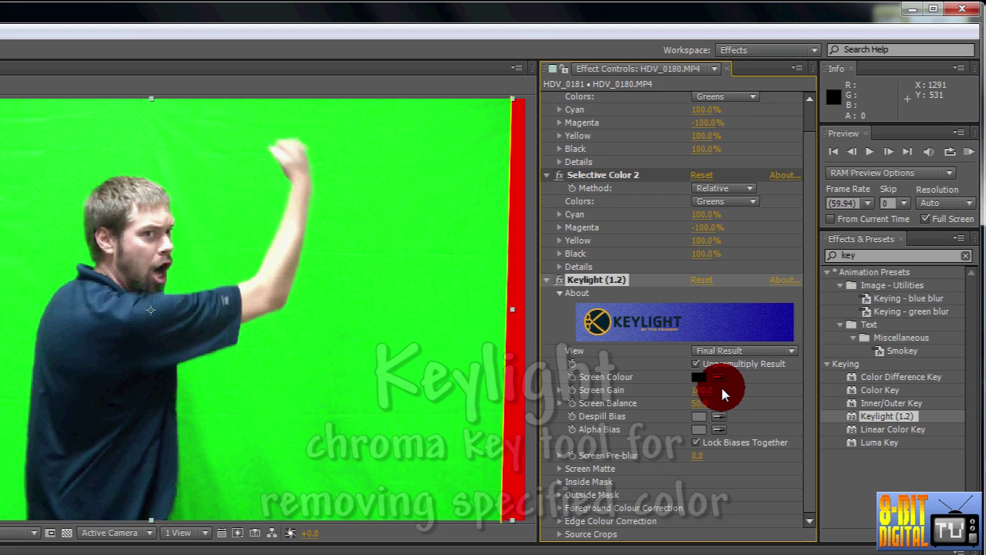
- Sample the green backdrop as Screen Colour and set View to Combined Matte
left_click(720, 377)
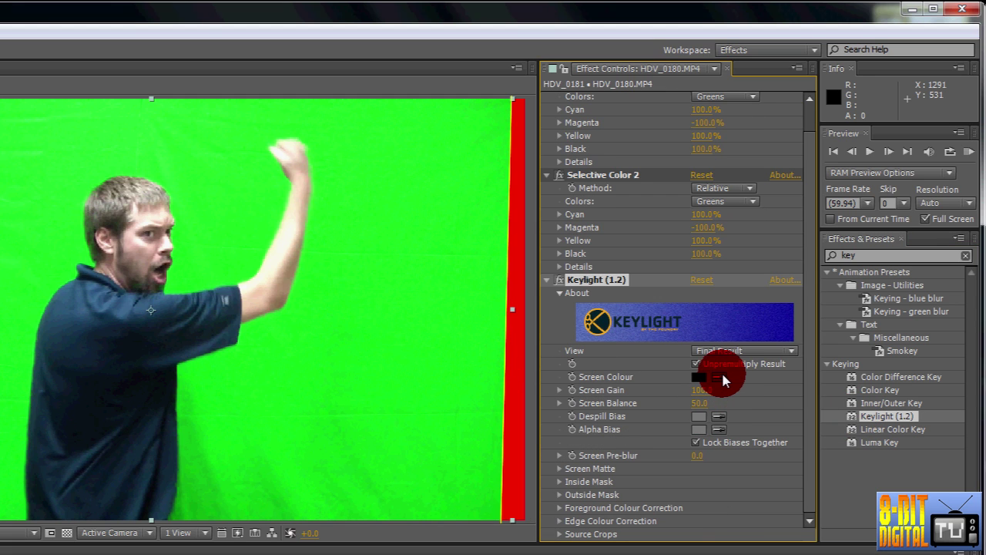
left_click(230, 203)
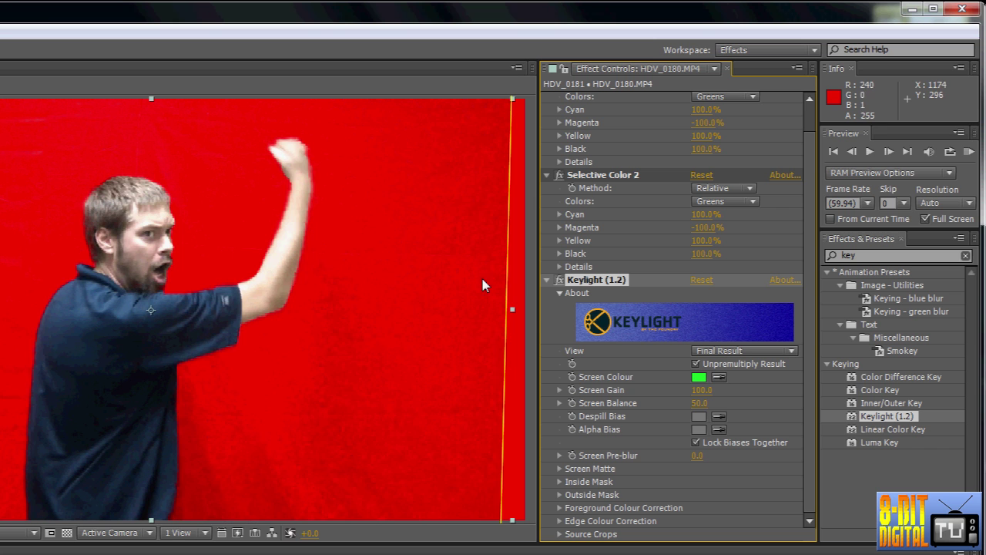
left_click(709, 353)
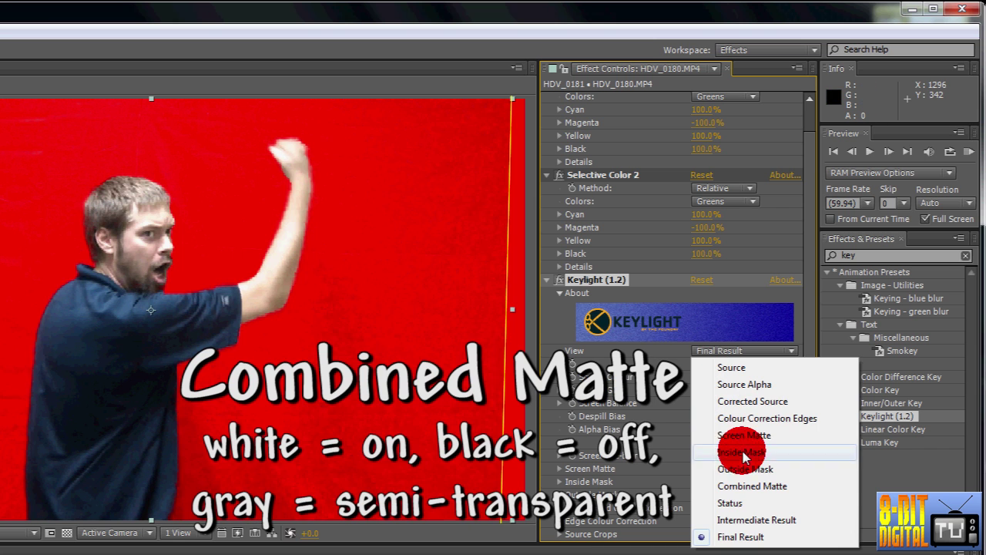
left_click(750, 485)
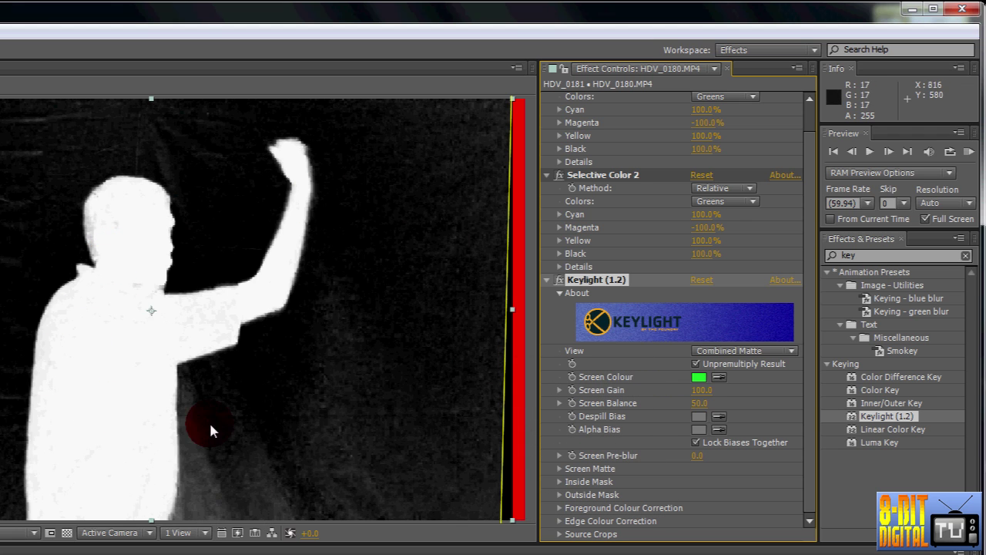
- Shift the Screen Colour to a darker green and set Screen Gain 108, Screen Balance 59
left_click(699, 377)
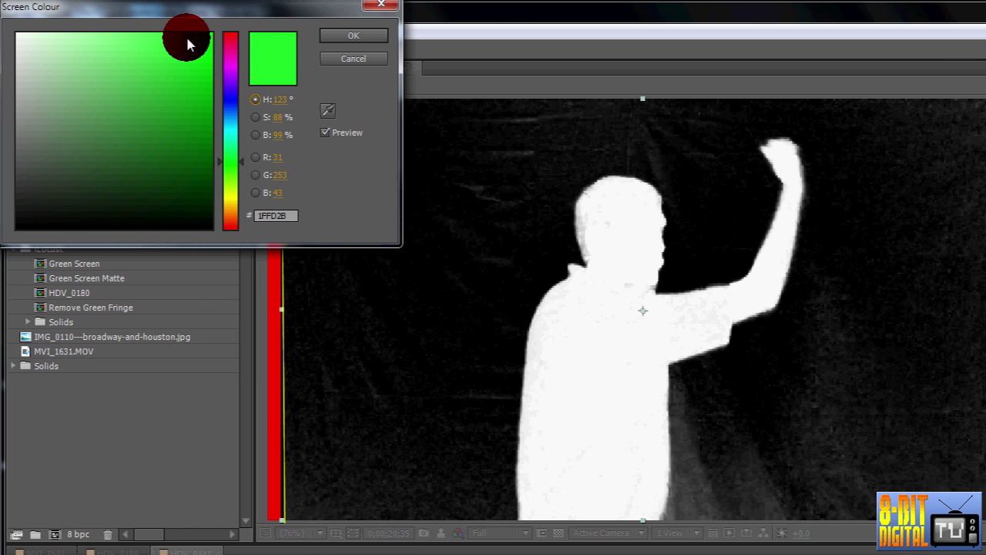
left_click_drag(187, 39, 185, 49)
left_click(339, 36)
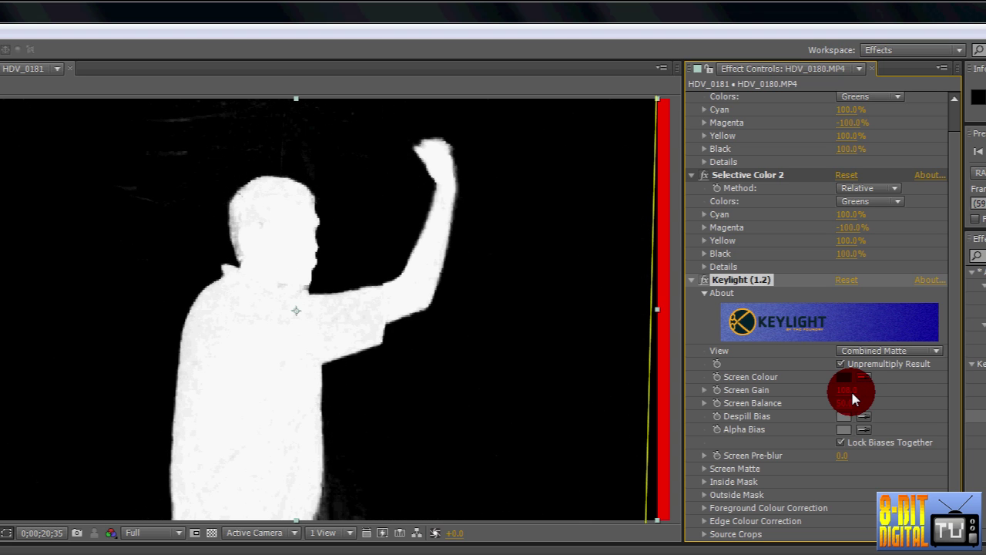
left_click_drag(841, 406, 863, 407)
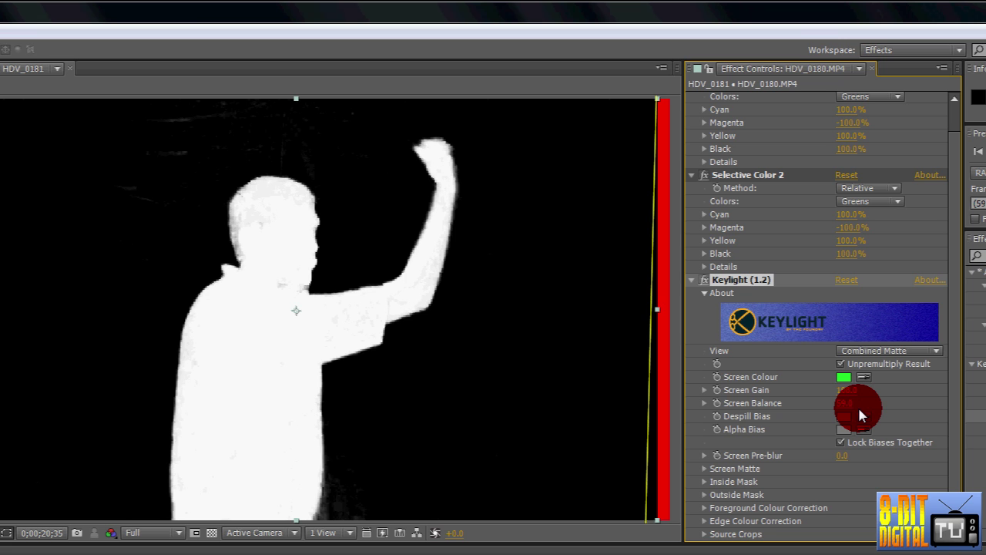
left_click(702, 468)
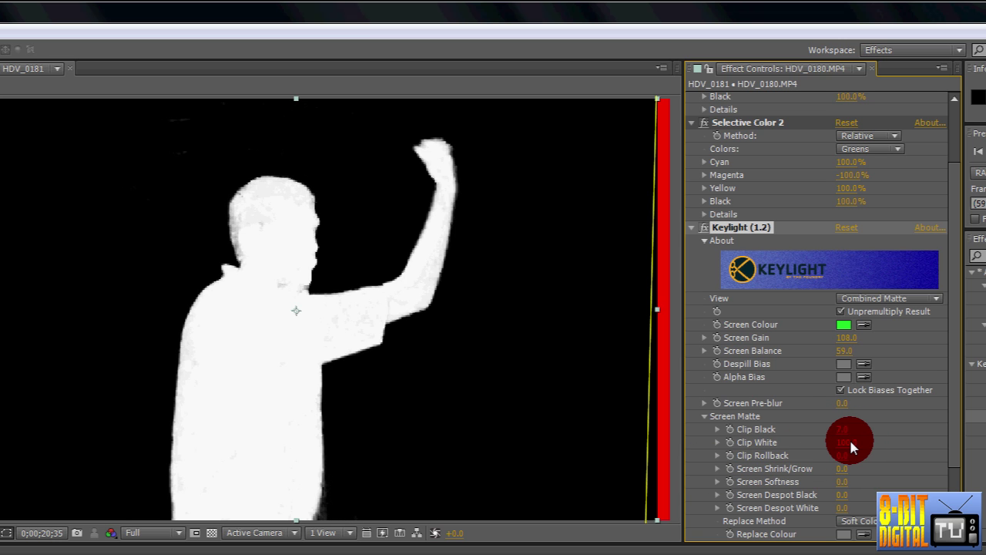
- Set Clip Black 7, Clip White 86, Screen Despot White 5, and check Final Result over red
left_click_drag(851, 447, 852, 457)
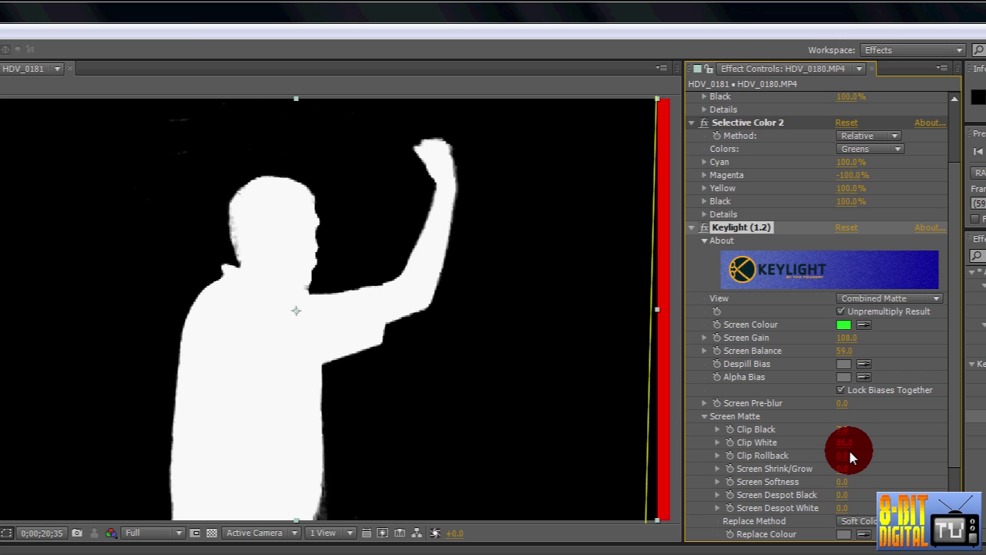
left_click_drag(843, 508, 879, 508)
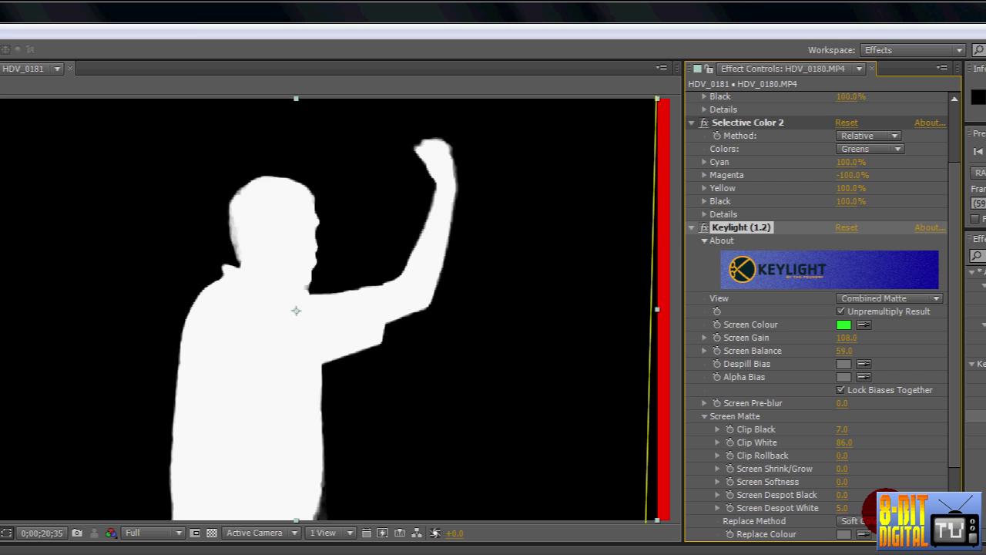
left_click(914, 299)
left_click(901, 484)
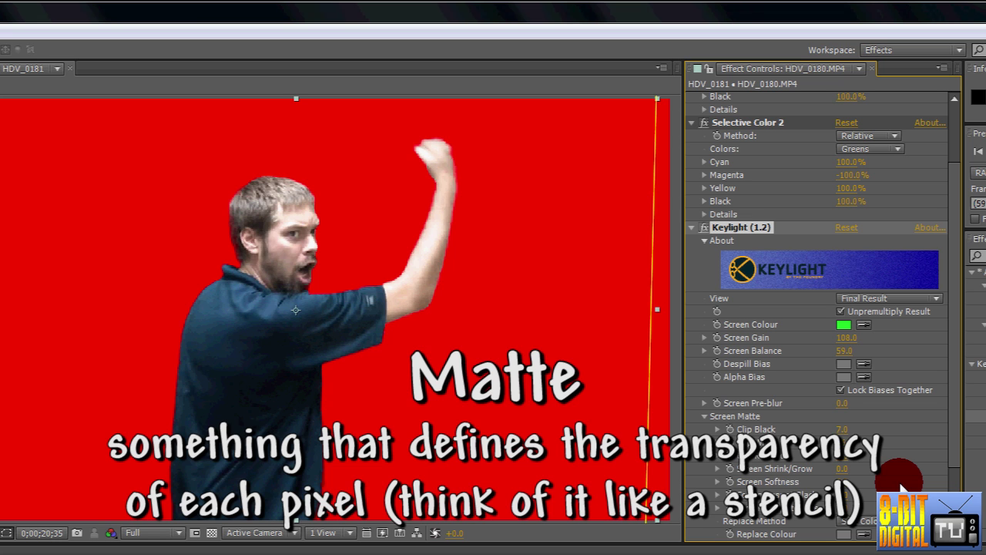
left_click(936, 299)
left_click(904, 433)
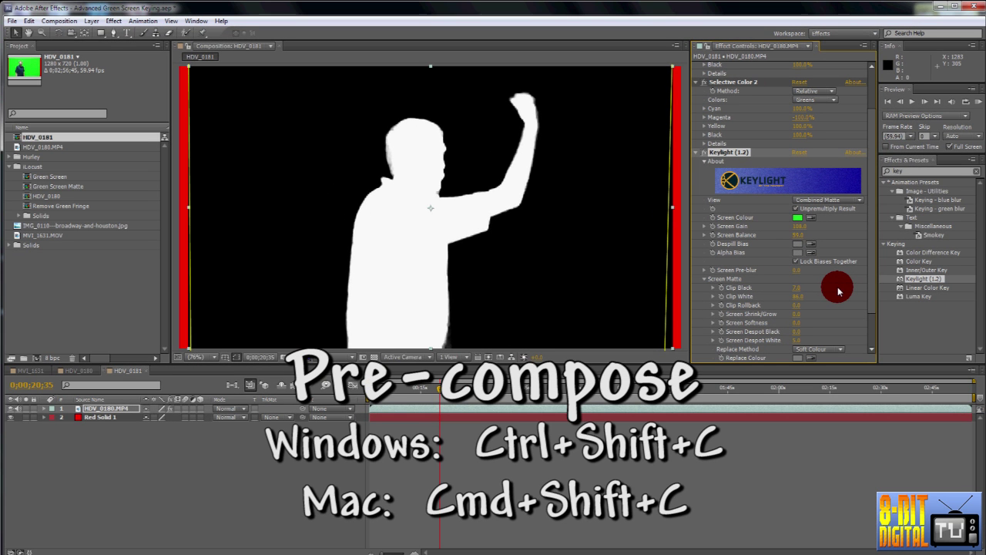
- Precompose the keyed footage as 'Green Screen', moving all attributes into the new comp
key("ctrl+shift+c")
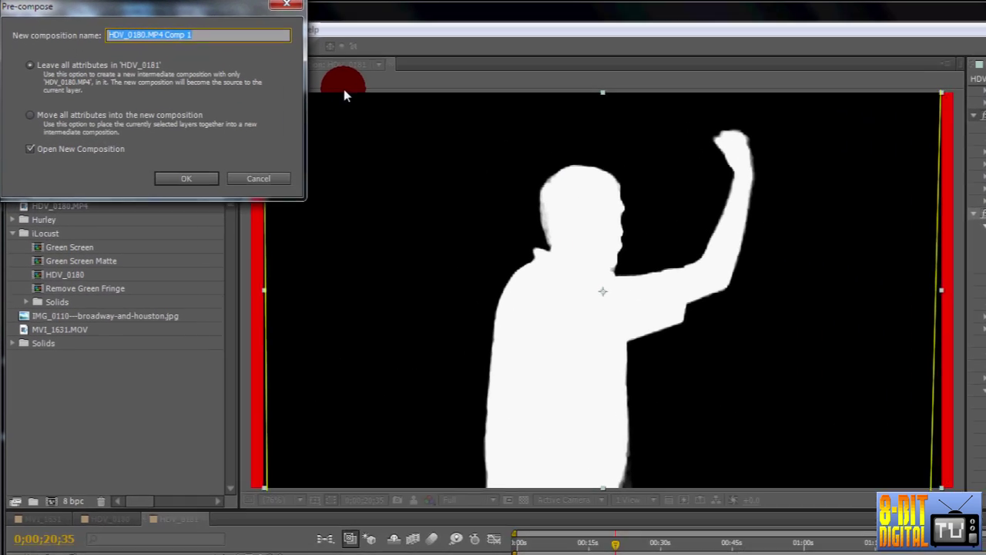
type("Green Screen")
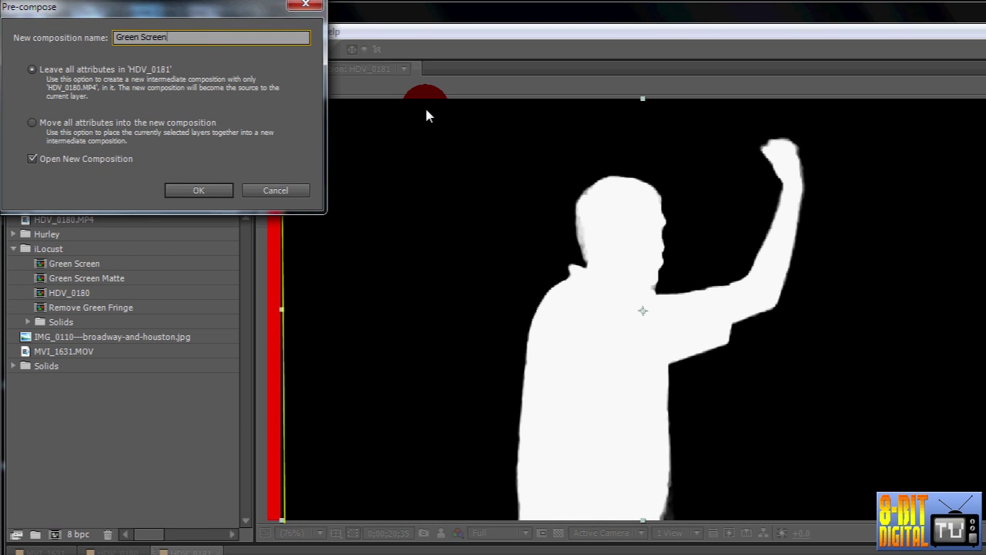
left_click(32, 123)
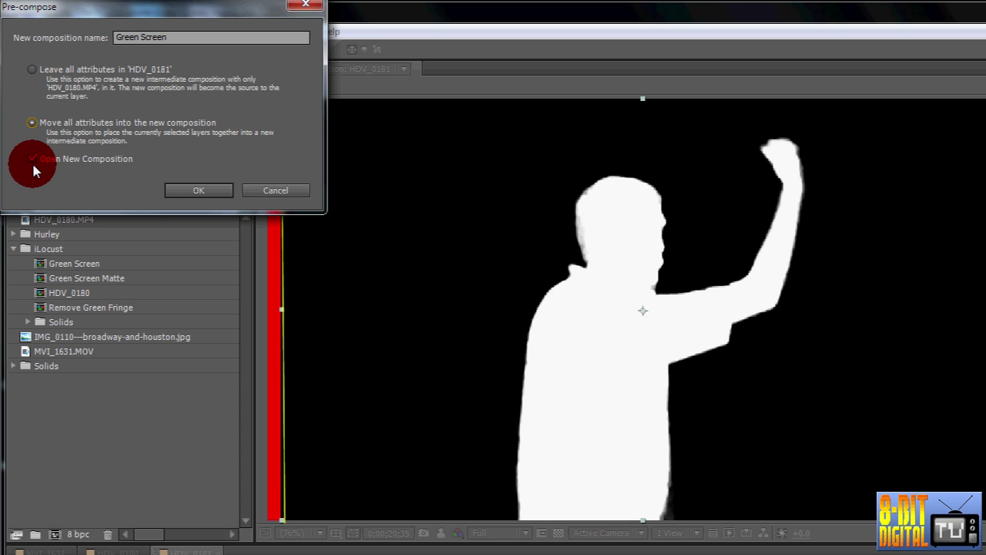
left_click(194, 191)
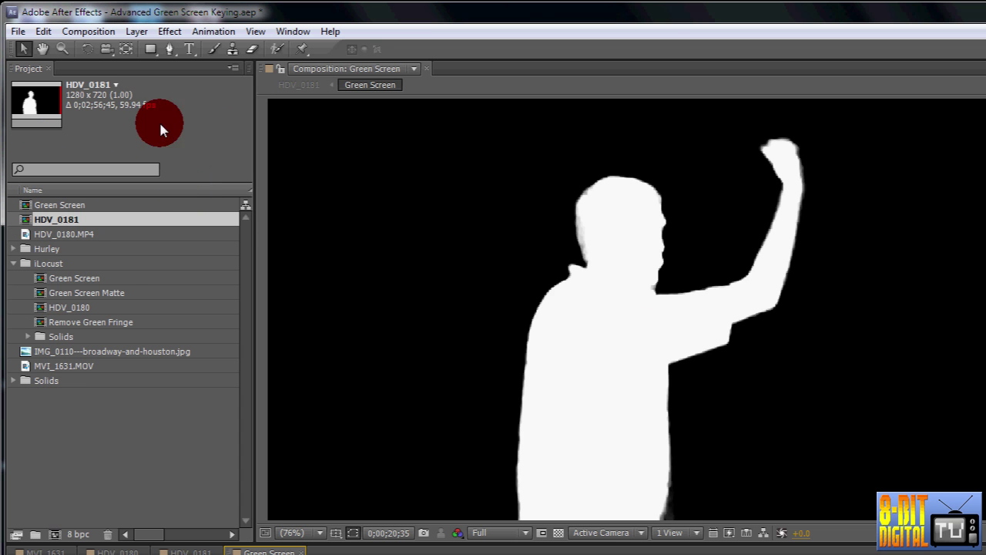
- Add an adjustment layer named 'Black Threshold' and set its blend mode to Darken
left_click(136, 34)
mouse_move(147, 47)
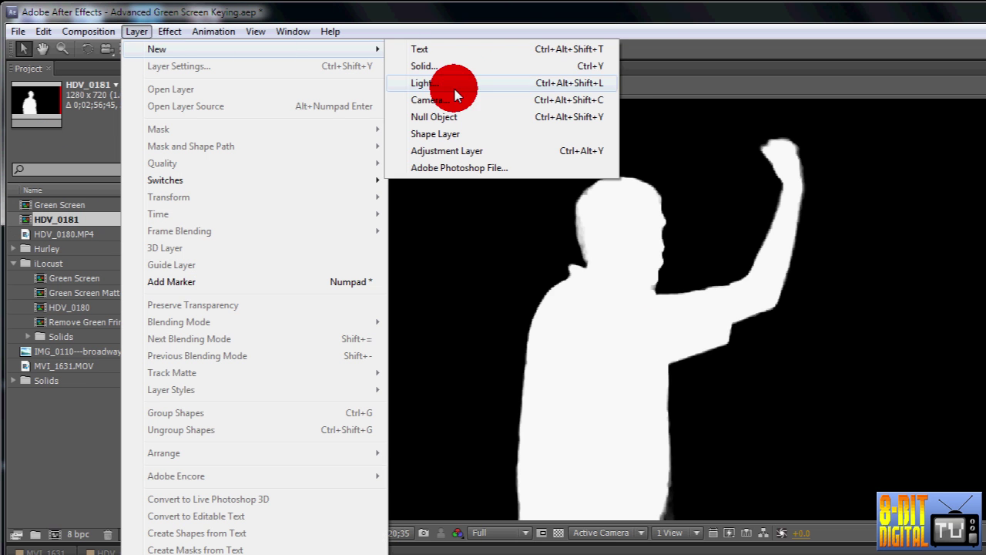
left_click(520, 149)
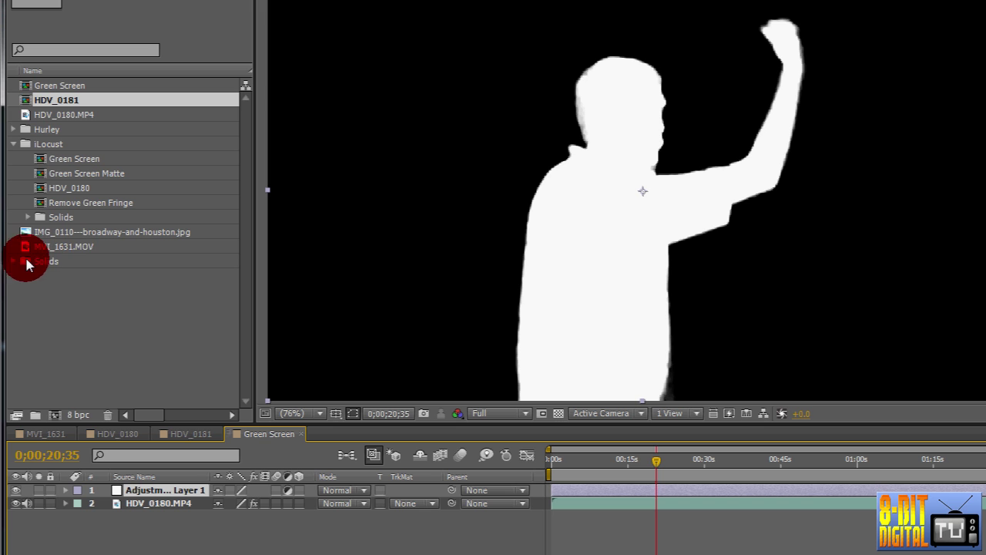
left_click(15, 261)
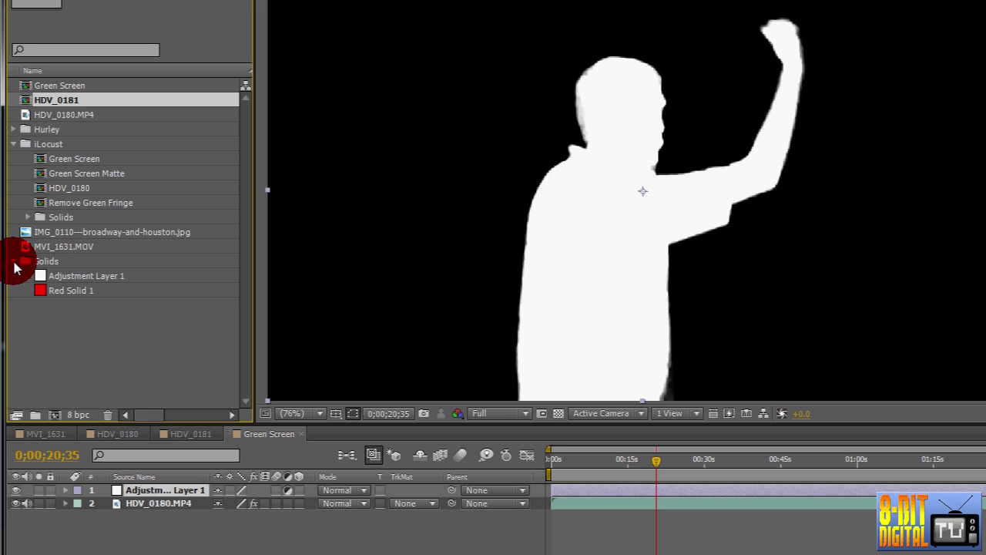
right_click(106, 275)
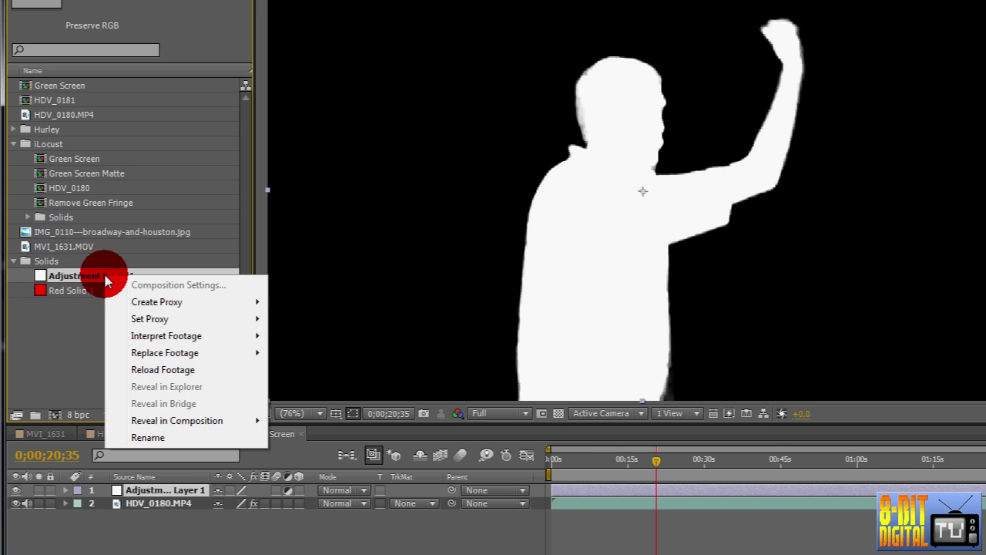
left_click(150, 434)
type("Black T")
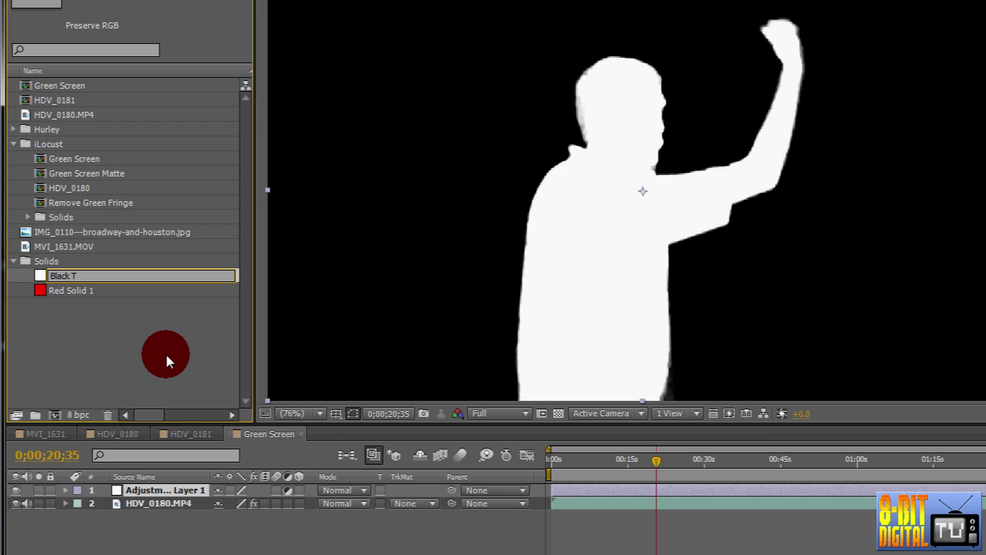
type("hreshold")
key("Return")
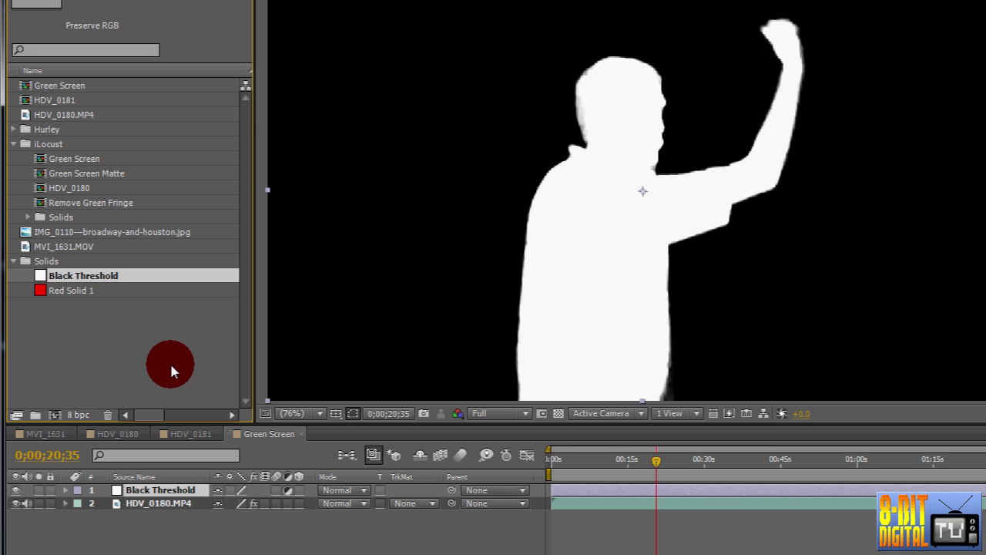
left_click(364, 492)
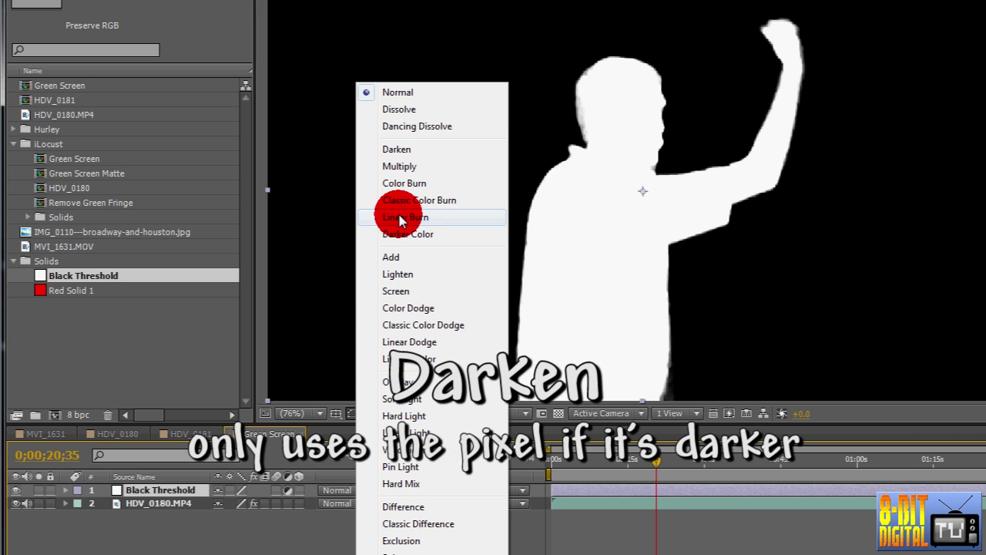
left_click(414, 154)
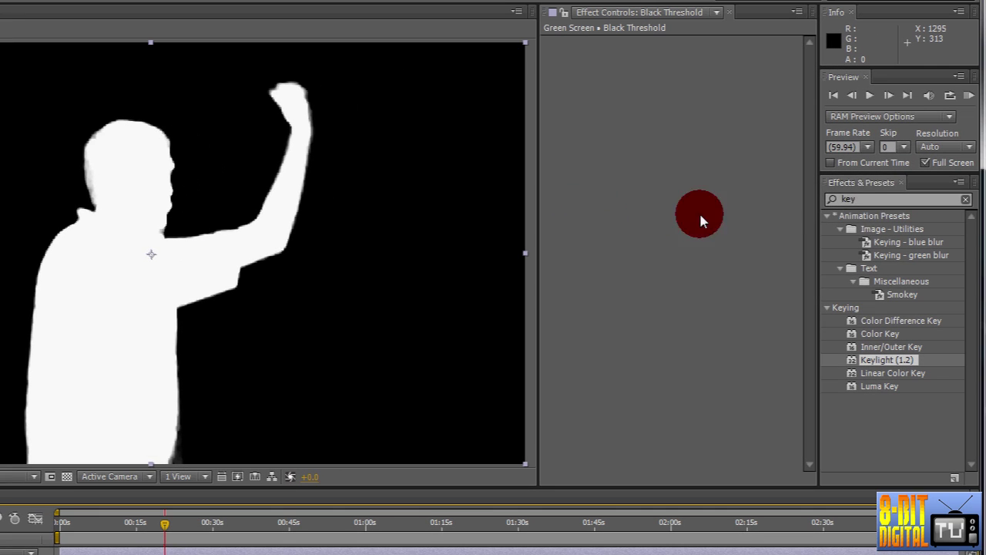
- Apply the Threshold effect to Black Threshold and set its Level to 84
left_click(870, 199)
type("thres")
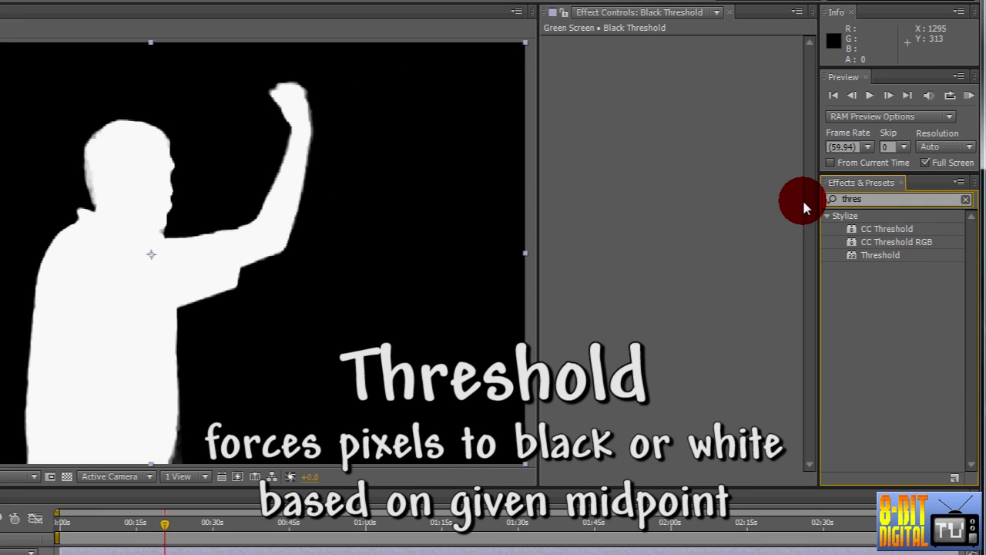
type("hold")
left_click_drag(875, 255, 729, 285)
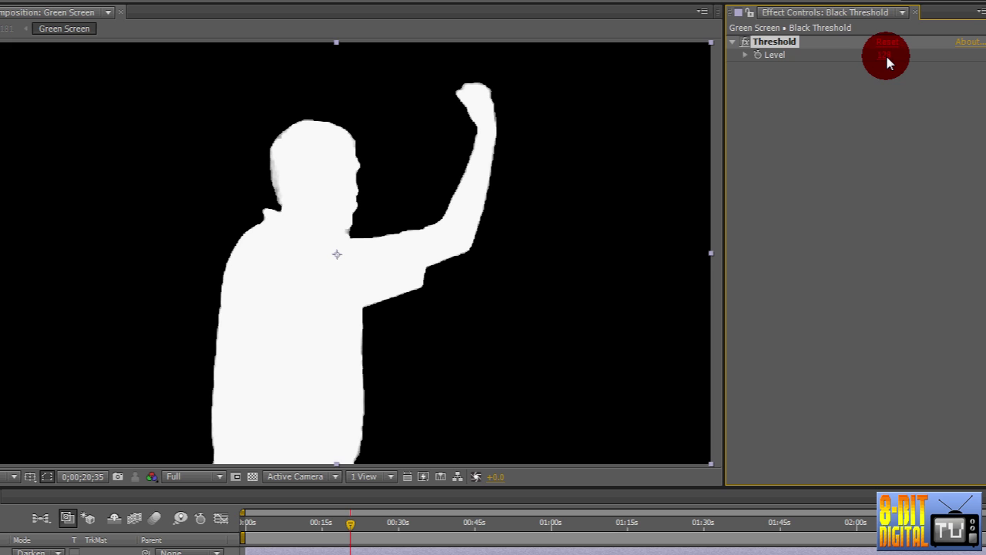
mouse_move(887, 57)
left_mouse_down()
mouse_move(788, 56)
mouse_move(953, 71)
mouse_move(877, 75)
mouse_move(917, 72)
mouse_move(890, 72)
left_mouse_up()
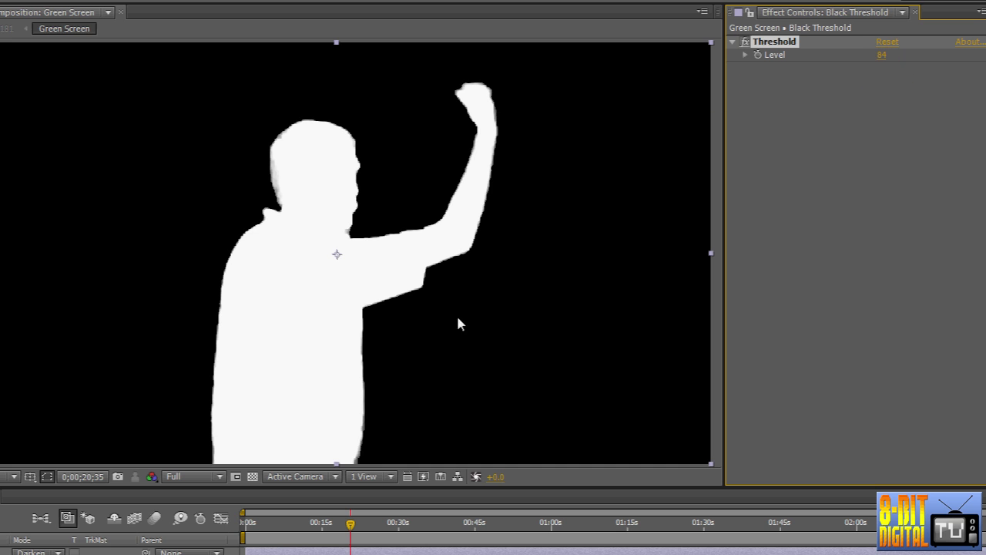
left_click(328, 463)
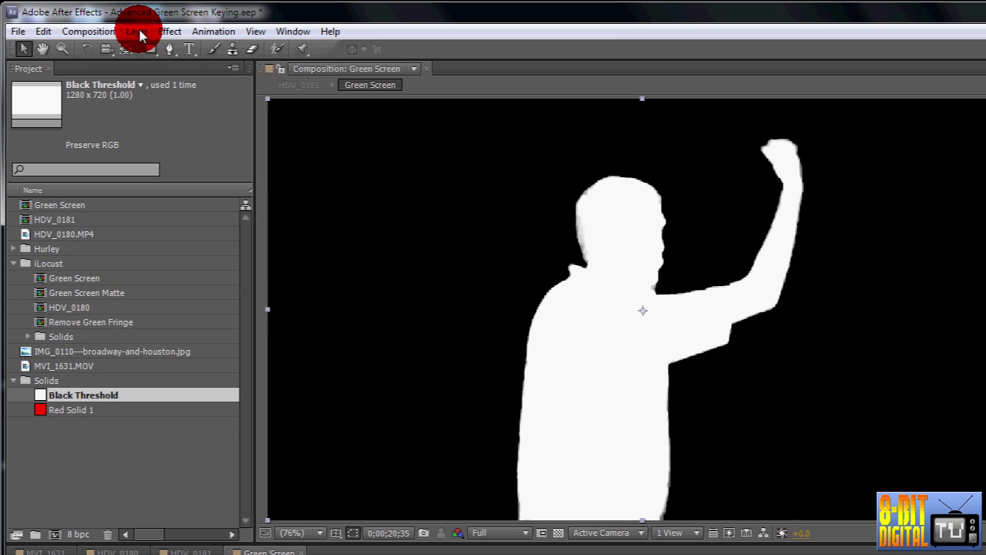
- Add an adjustment layer named 'White Threshold' in Lighten blend mode
left_click(137, 30)
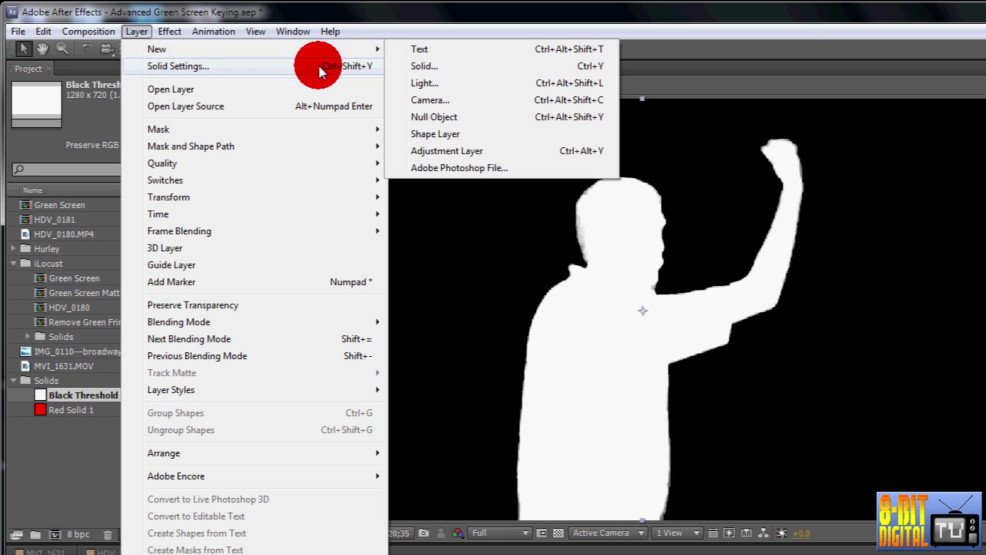
left_click(511, 150)
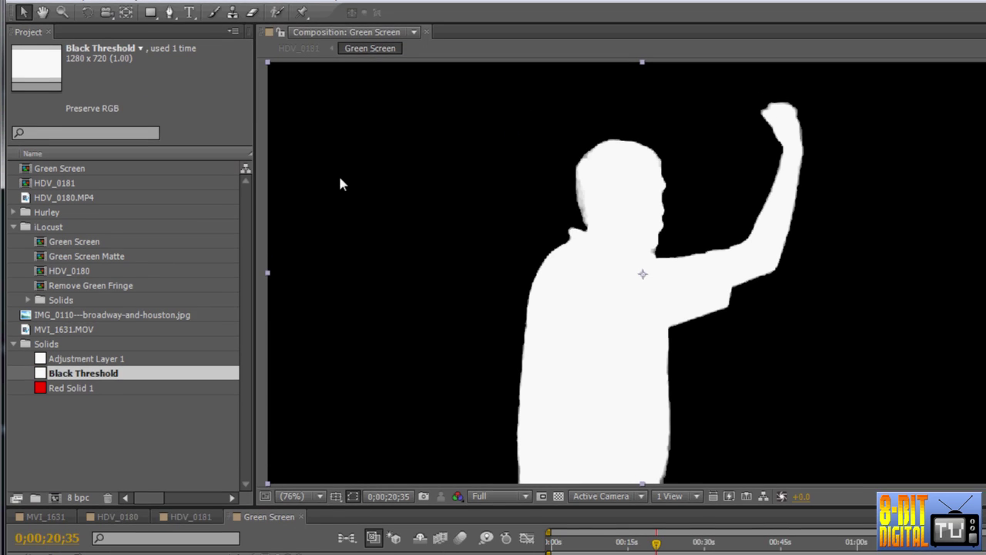
right_click(88, 395)
left_click(126, 554)
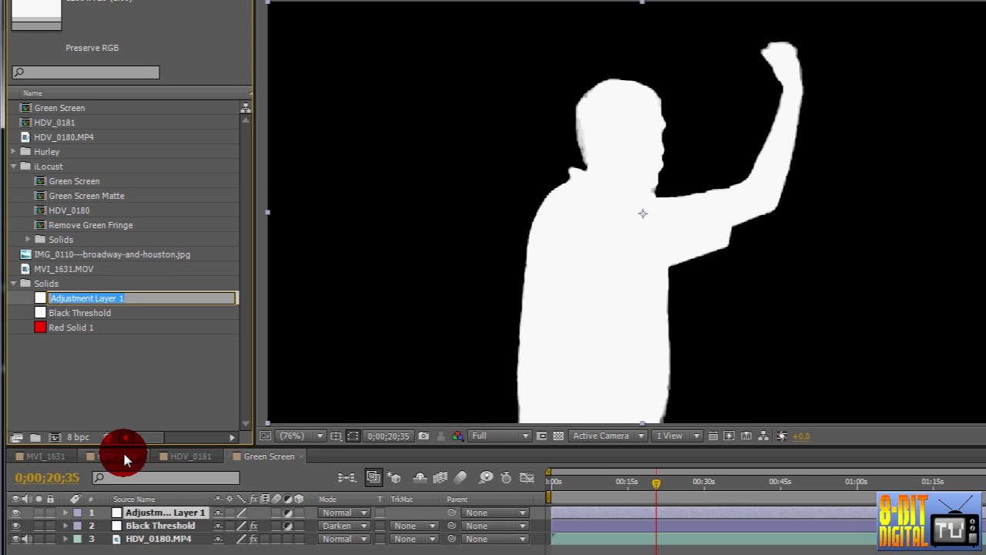
type("White Threshold")
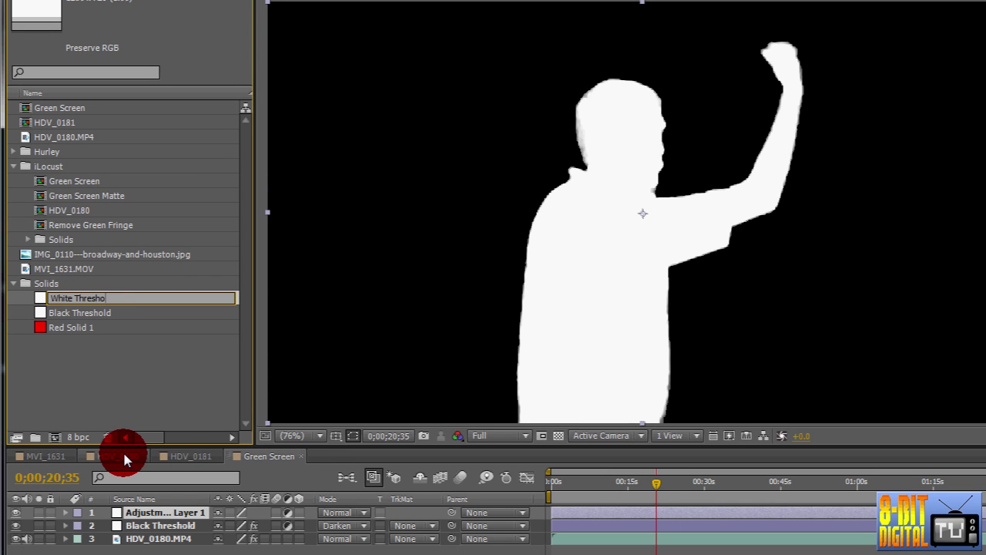
key("Return")
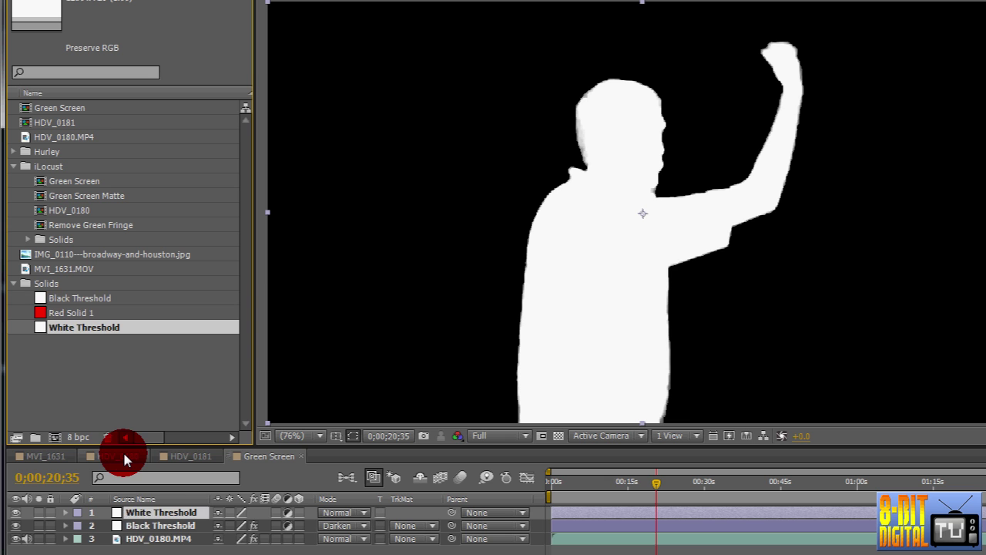
left_click(366, 513)
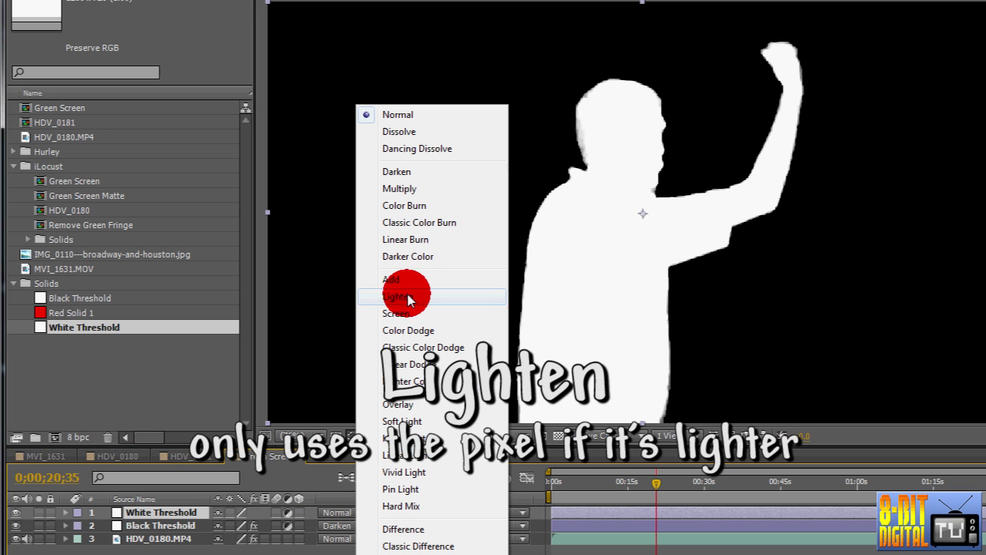
left_click(408, 296)
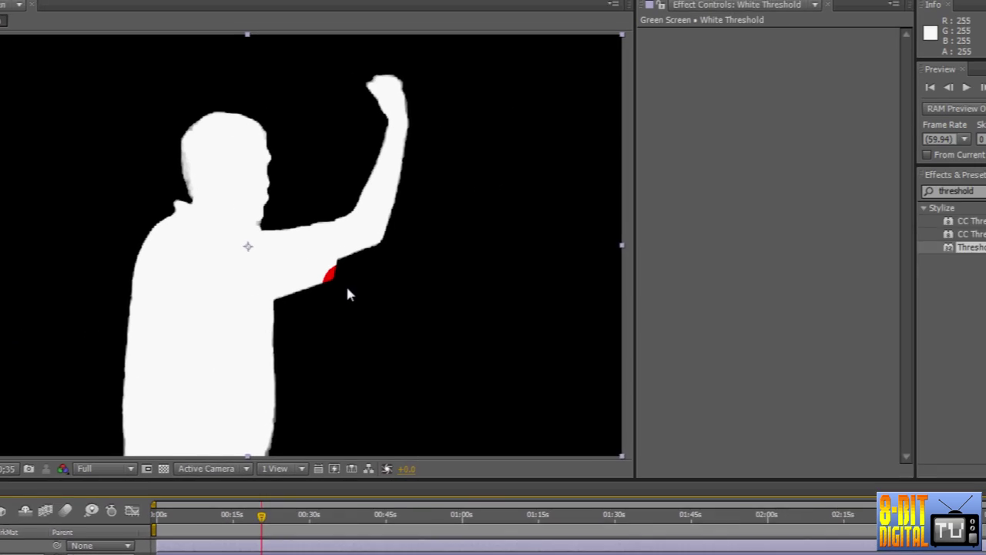
- Apply the Threshold effect to White Threshold and set its Level to 181
left_click_drag(949, 251, 768, 153)
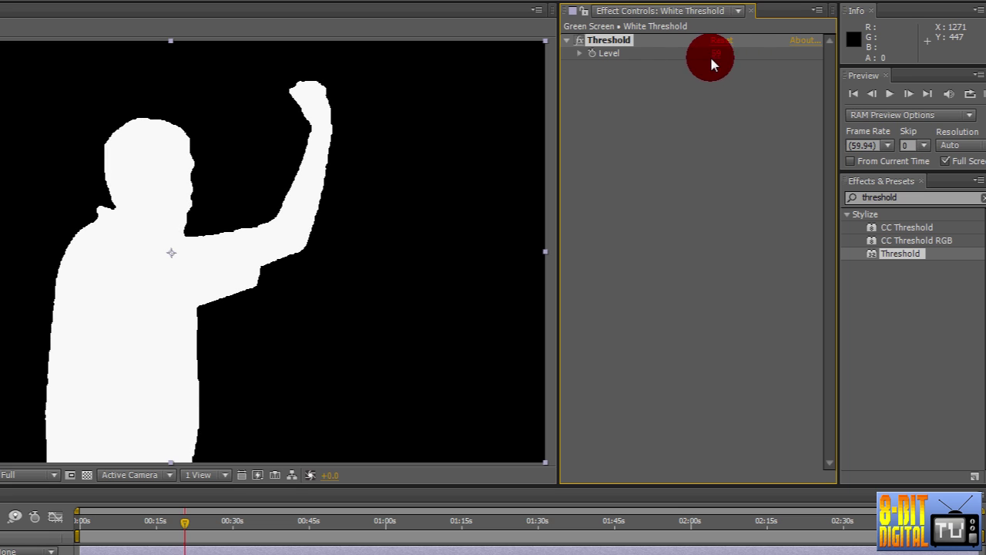
left_click_drag(711, 58, 744, 62)
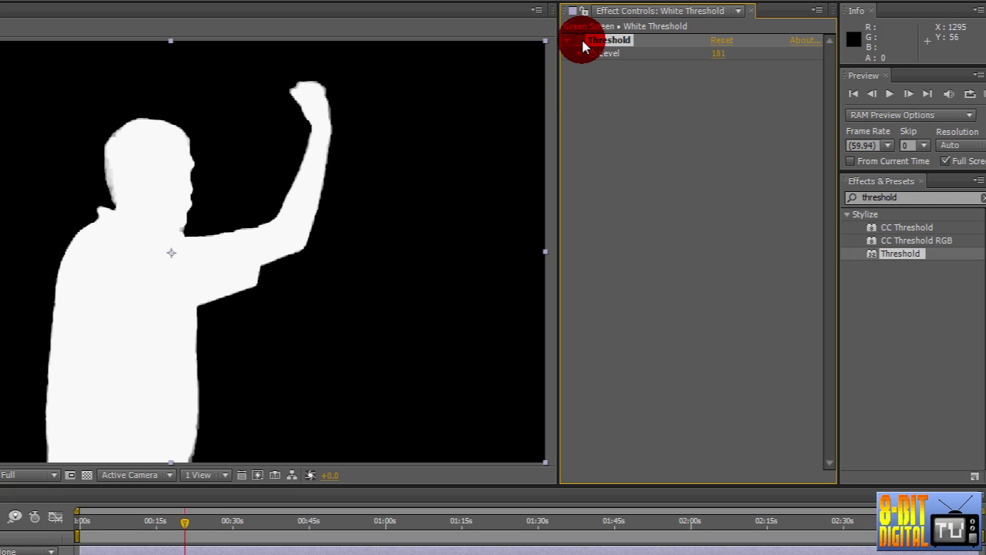
left_click(181, 158)
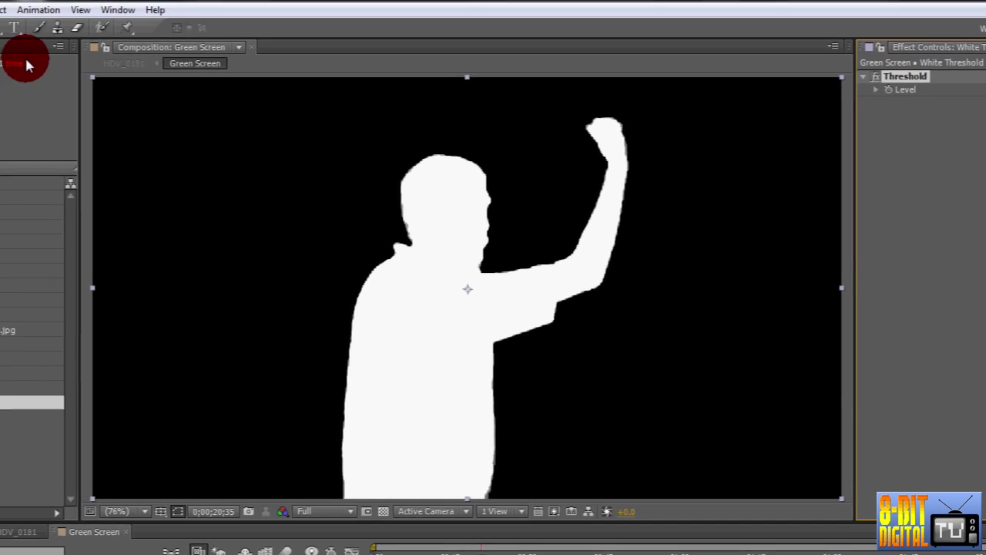
left_click(99, 28)
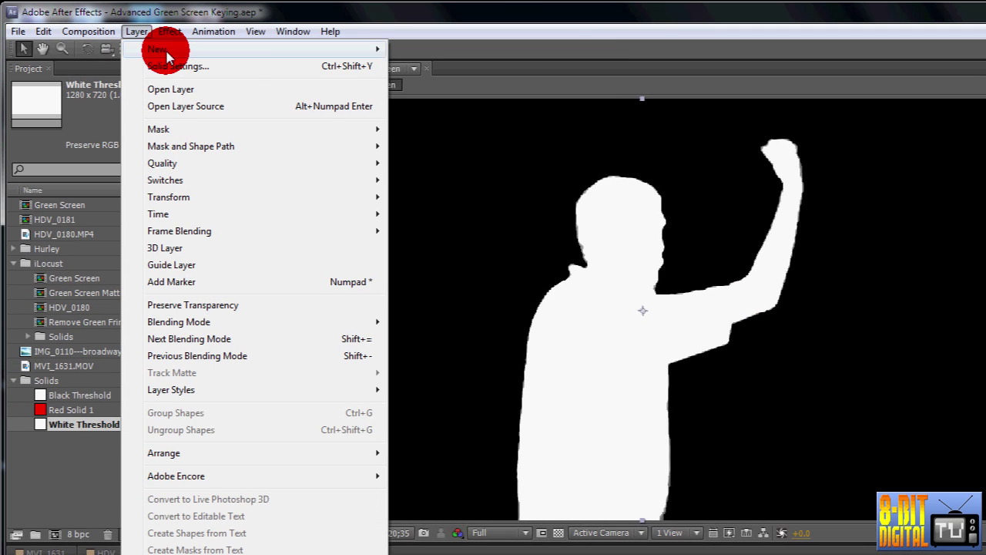
- Add a new adjustment layer named 'Soften Matte'
mouse_move(231, 48)
left_click(516, 152)
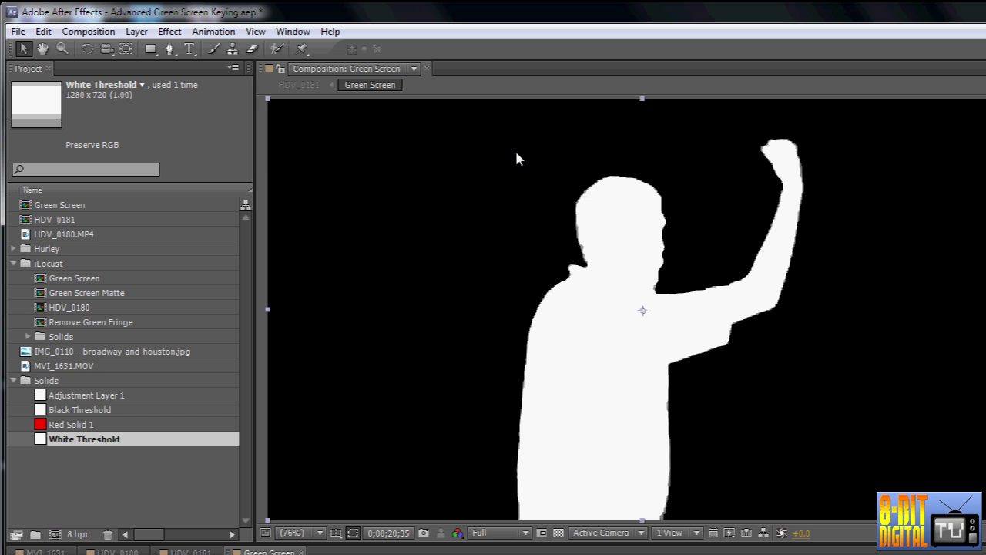
right_click(87, 395)
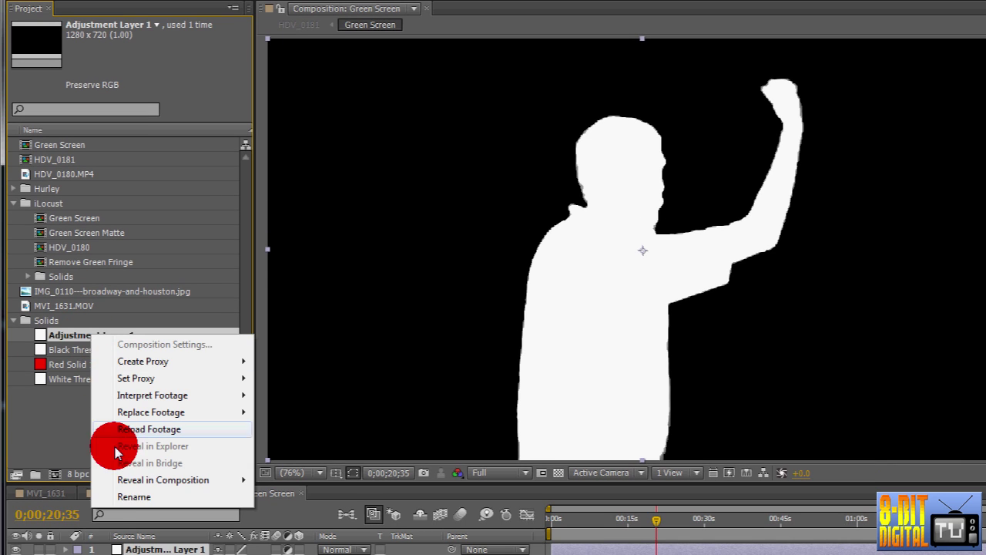
left_click(140, 501)
type("Soften")
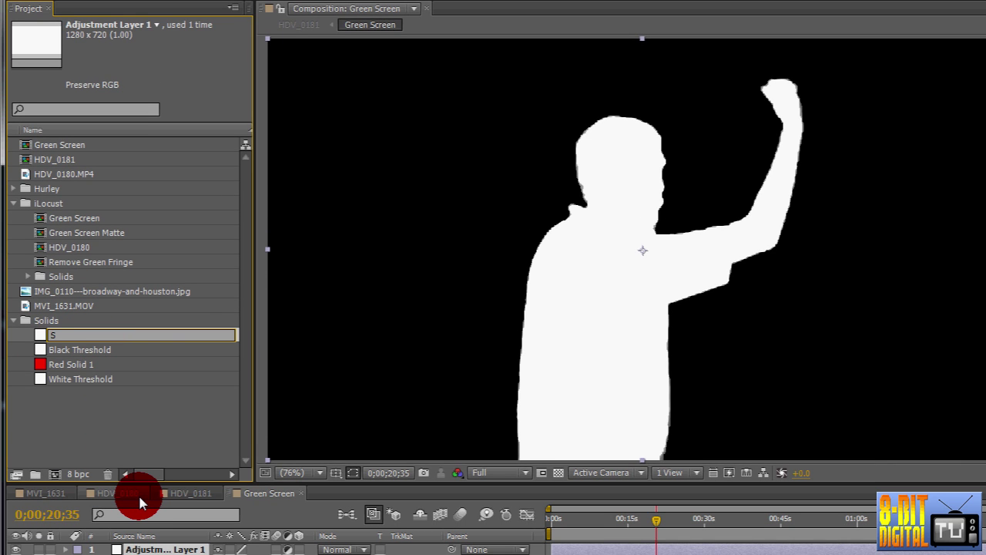
type(" Matte")
key("Return")
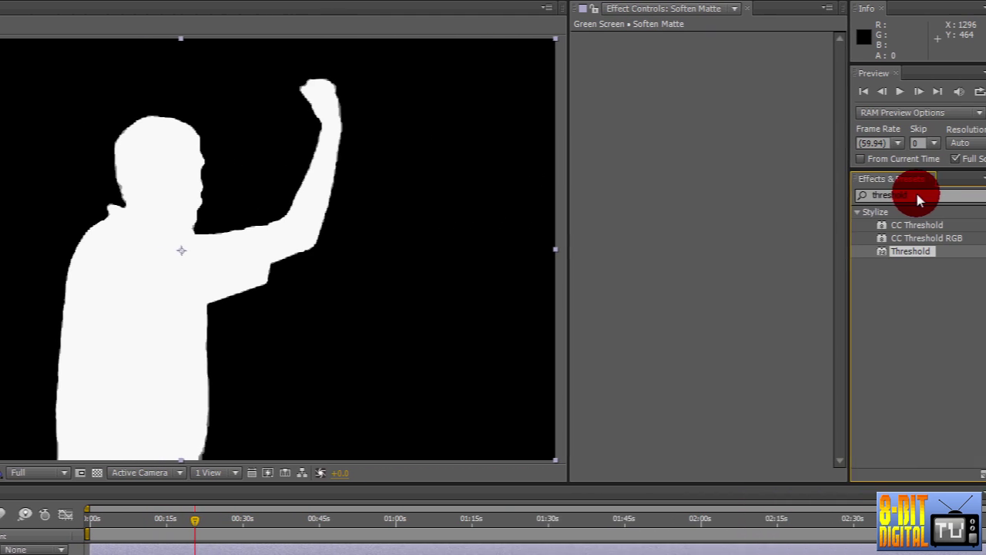
- Apply Gaussian Blur at Blurriness 3.0 to Soften Matte, then switch it off to compare
left_click(917, 195)
type("gauss")
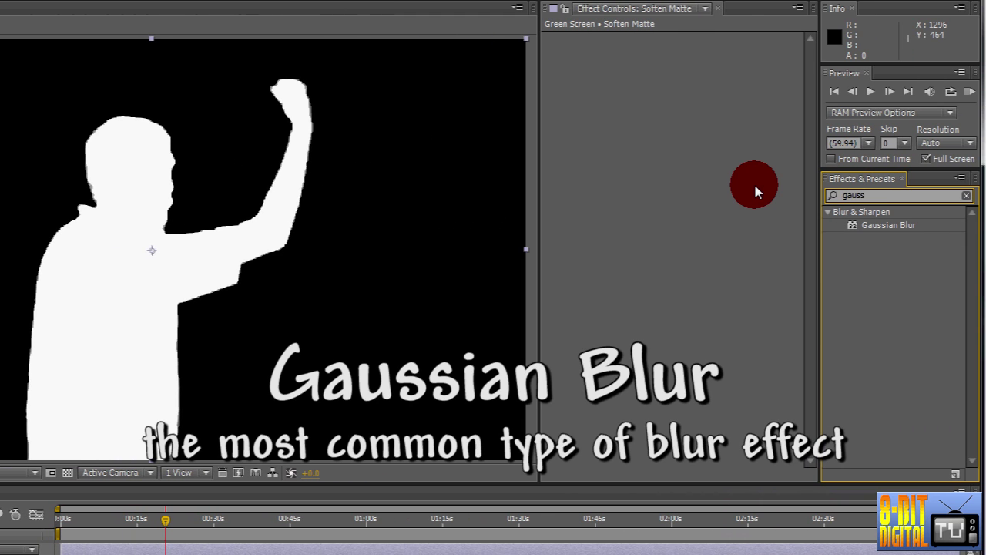
left_click_drag(867, 225, 675, 228)
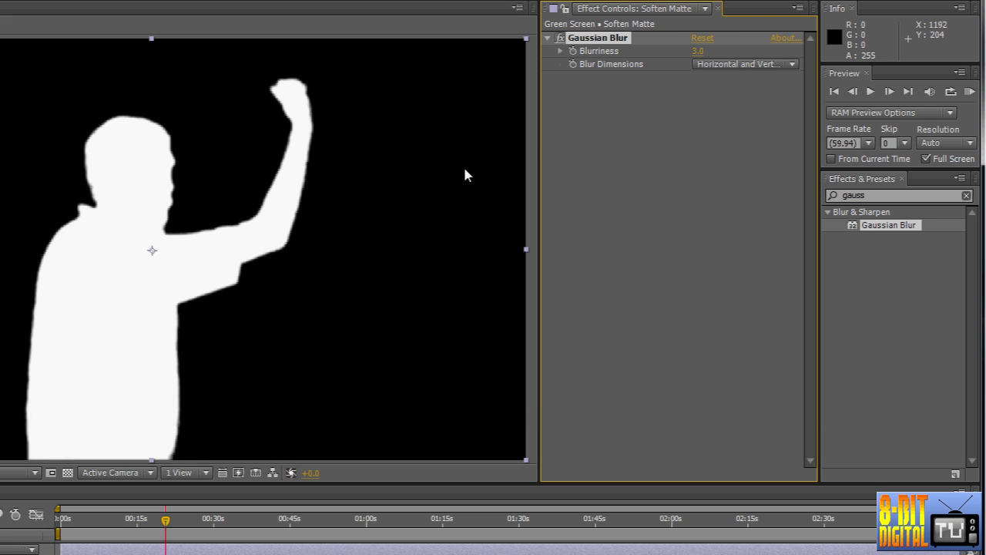
left_click(562, 39)
- Re-enable the Gaussian Blur and duplicate the HDV_0180.MP4 footage layer
left_click(563, 41)
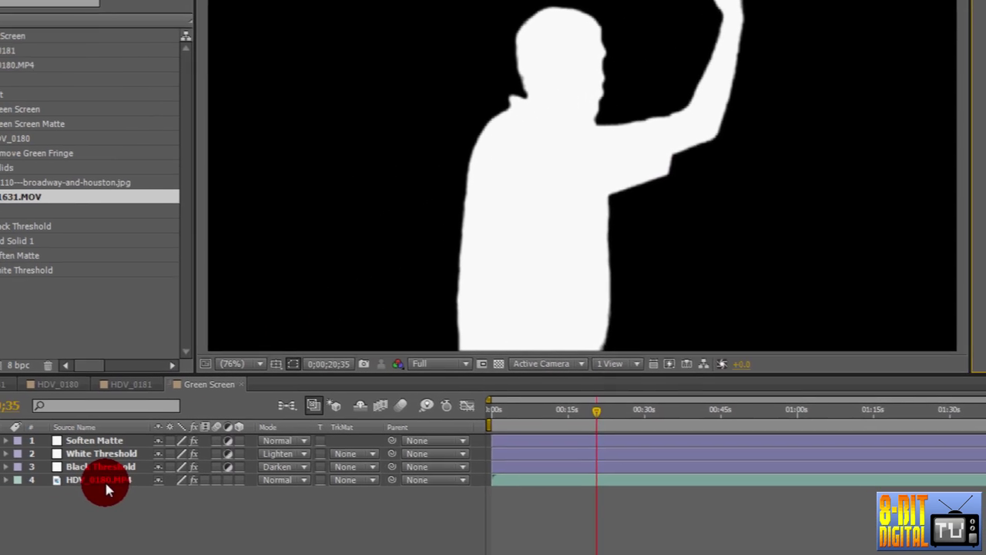
left_click(104, 479)
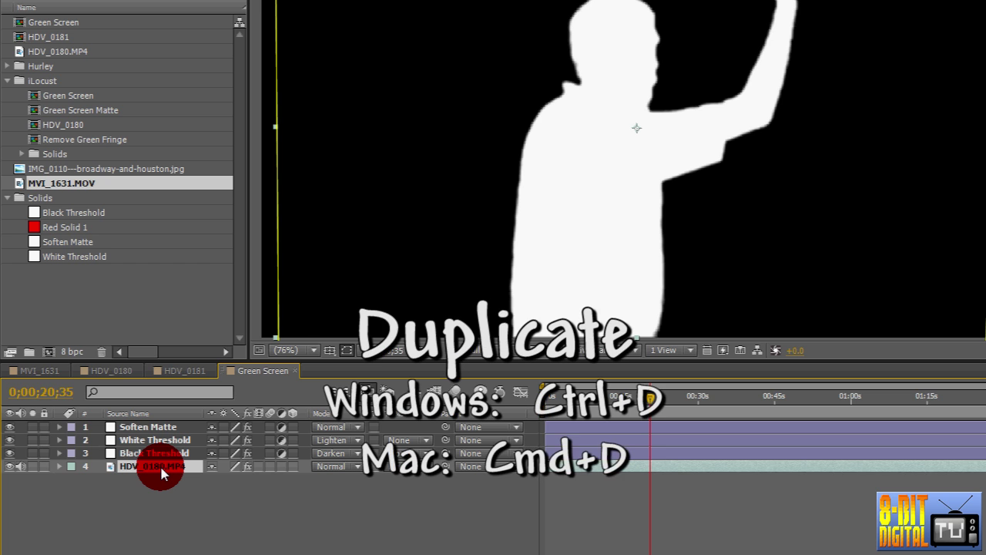
key("ctrl+d")
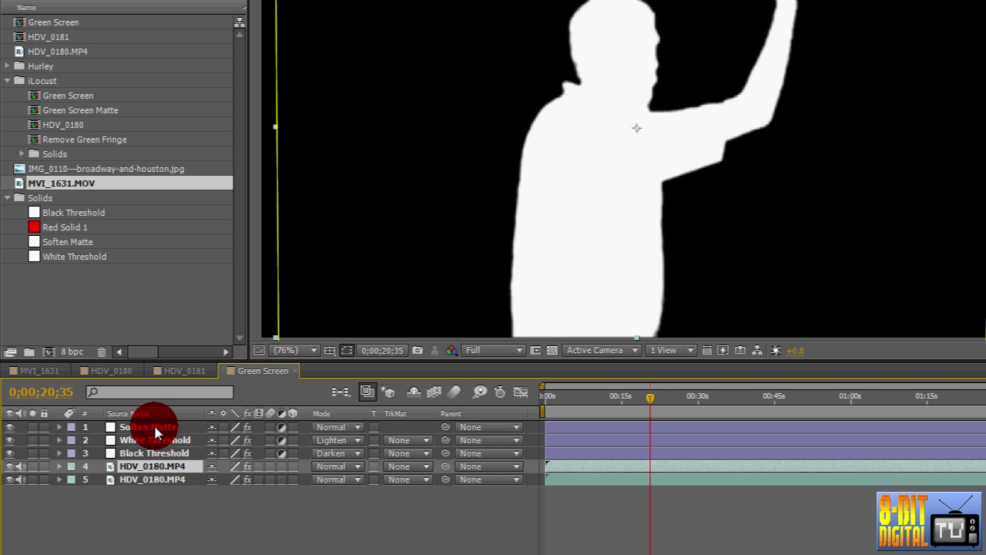
- Pre-compose the three matte layers plus one footage copy into 'Green Screen Matte', not opening it
left_click(154, 427, "shift")
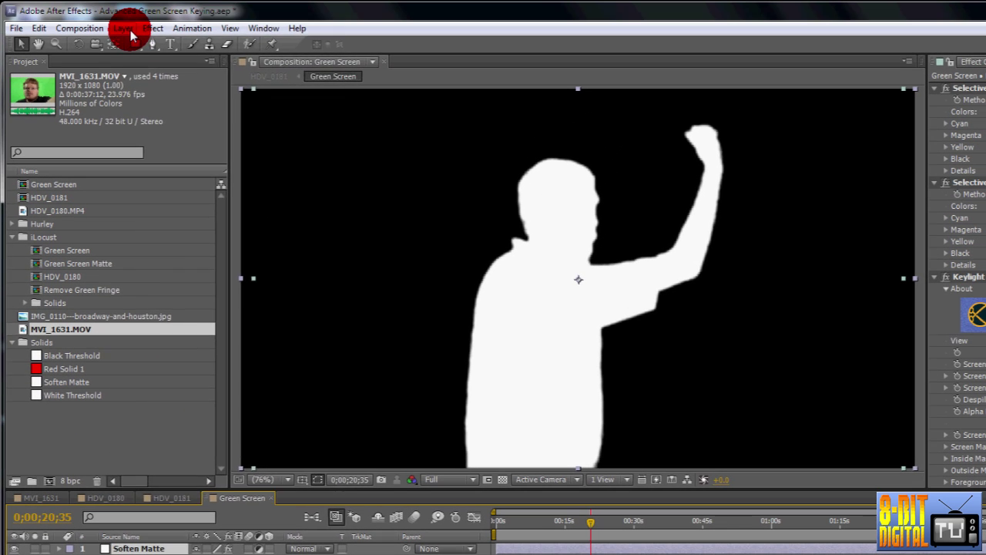
left_click(132, 26)
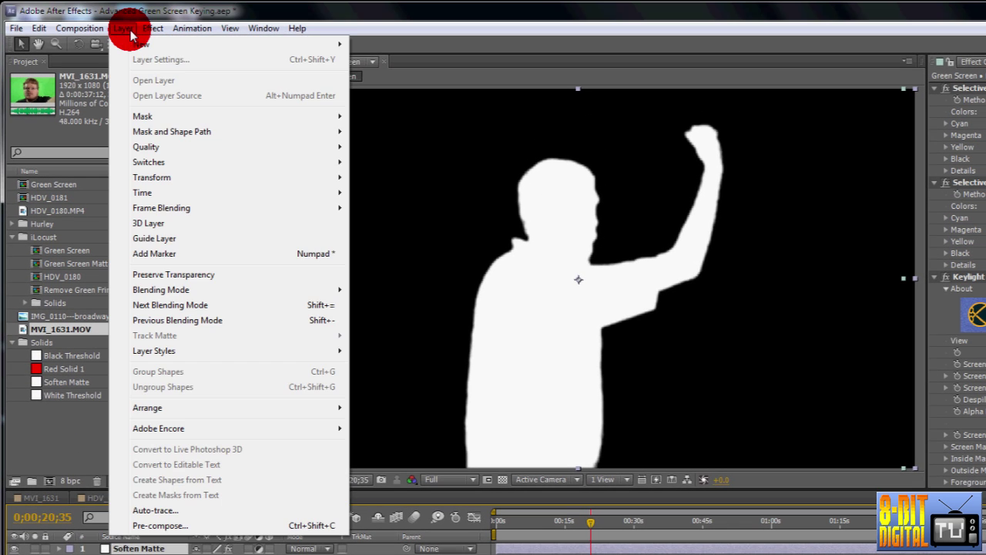
left_click(165, 526)
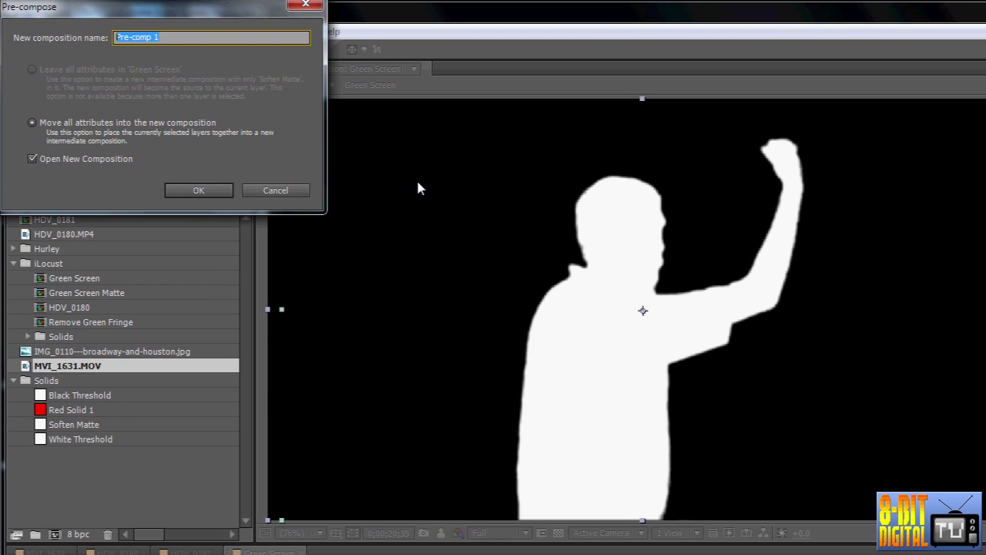
type("Green Screen Matte")
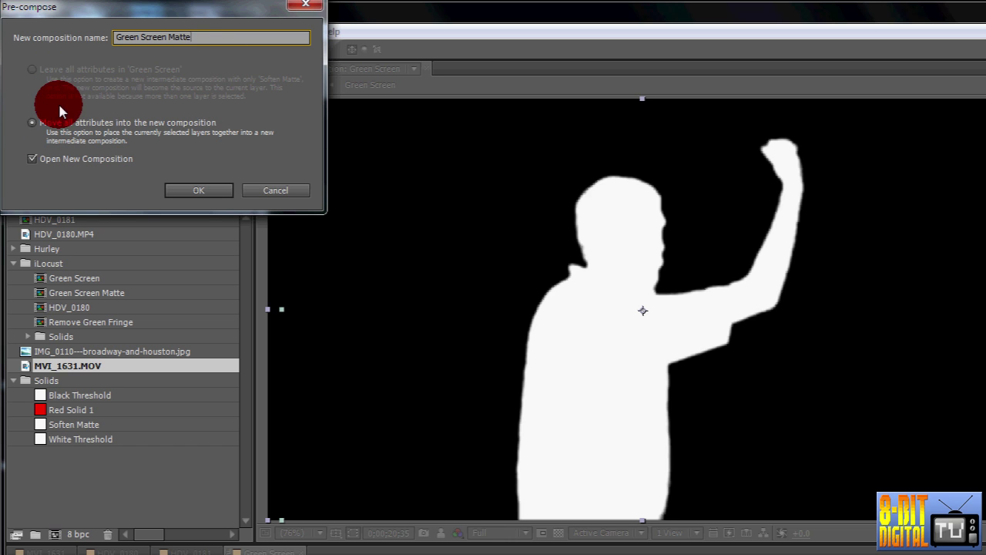
left_click(32, 163)
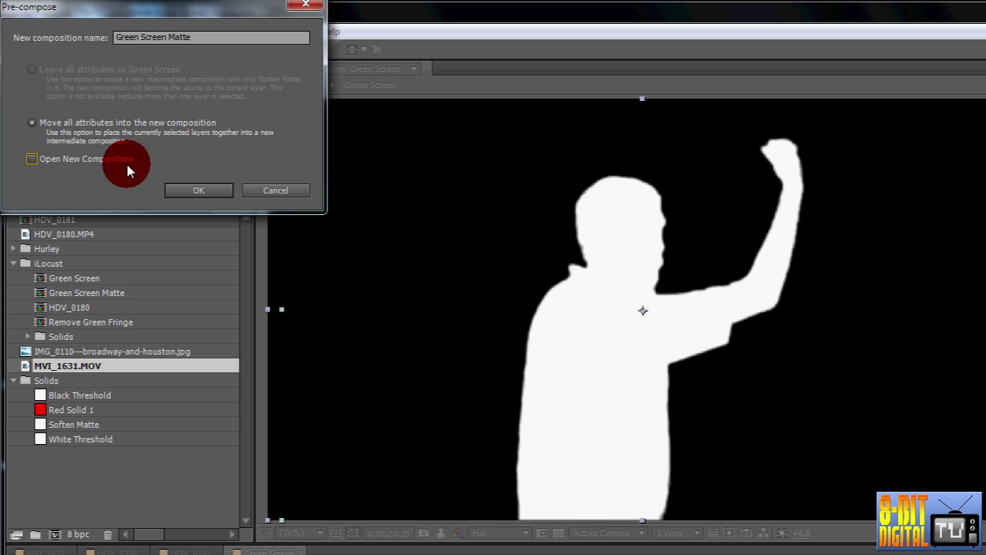
left_click(197, 197)
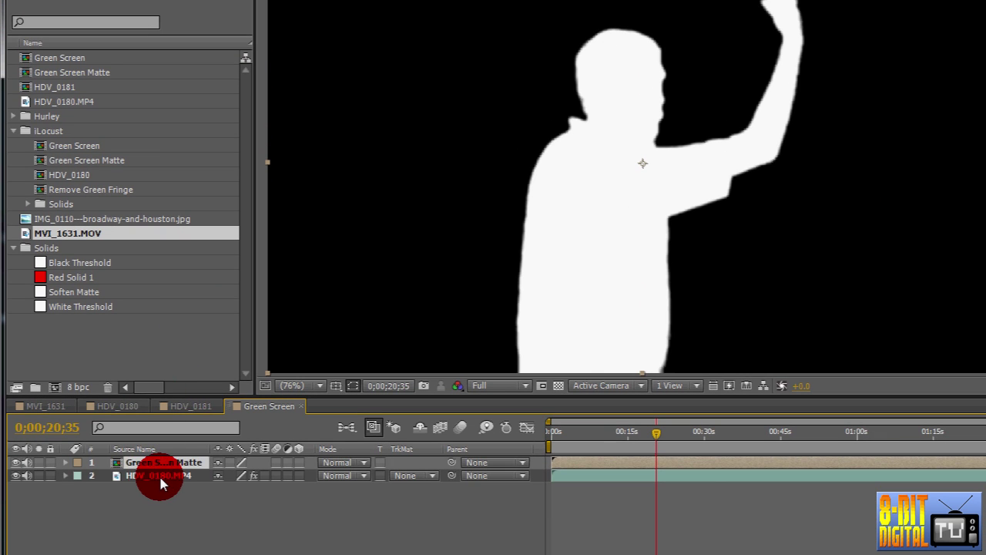
- Move the footage above the precomp and delete its Keylight and both Selective Color effects
left_click_drag(160, 483, 172, 462)
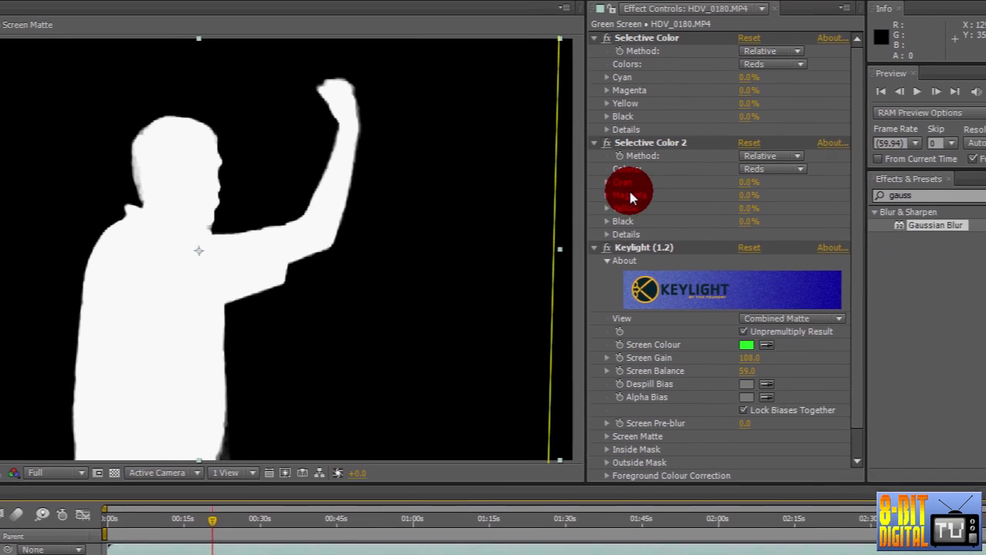
left_click(763, 219)
key("Delete")
left_click(601, 152)
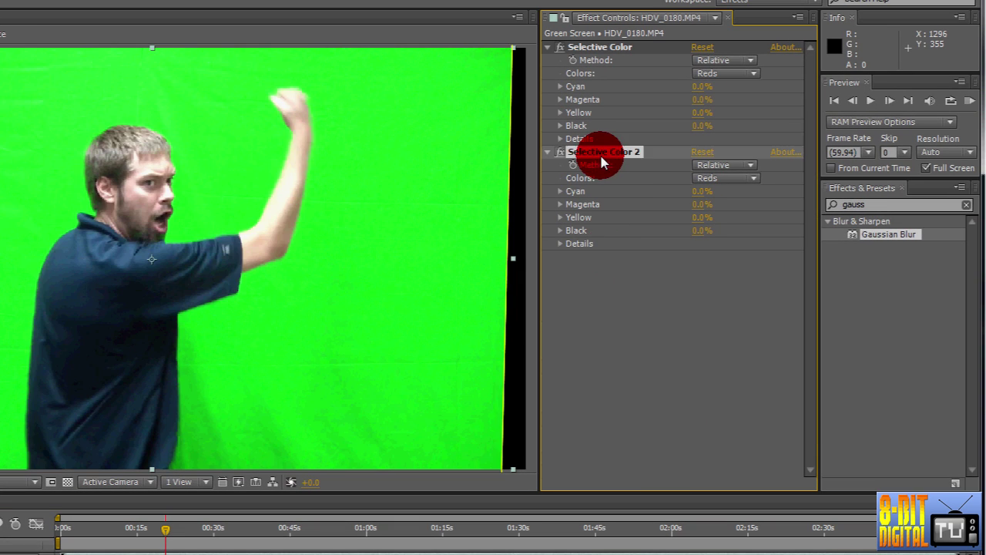
key("Delete")
left_click(602, 48)
key("Delete")
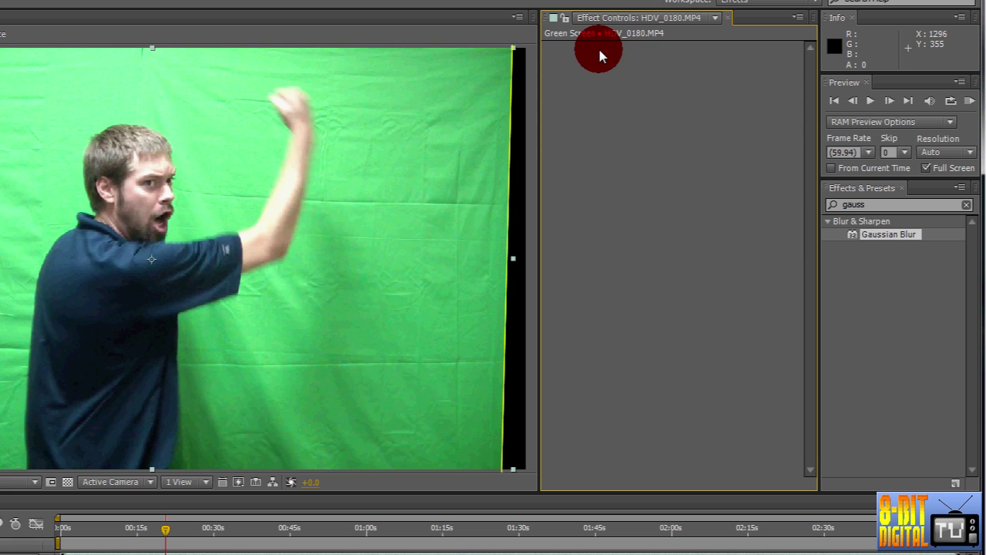
- Apply Set Matte to the clip, taking Luminance from the Green Screen Matte layer
left_click(855, 204)
type("matte")
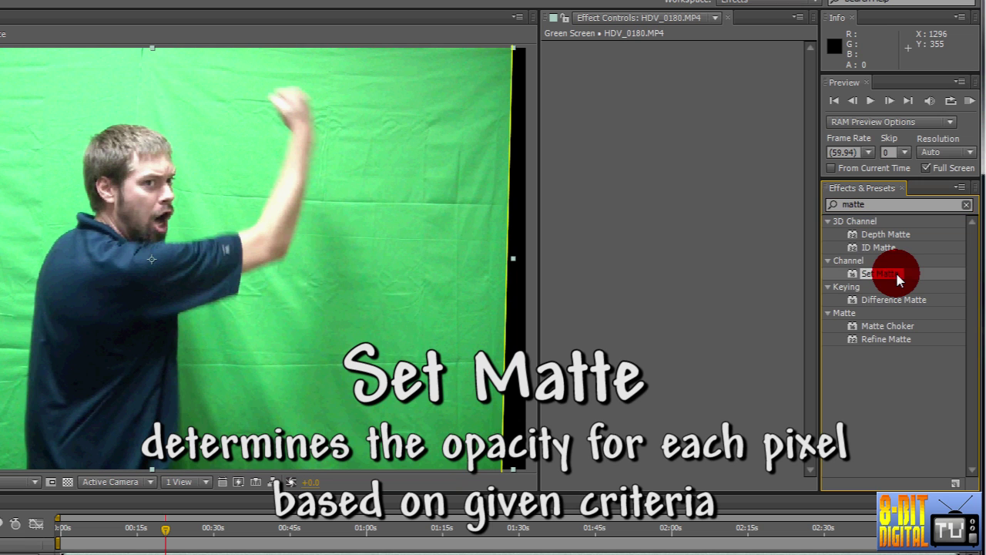
left_click_drag(879, 274, 720, 288)
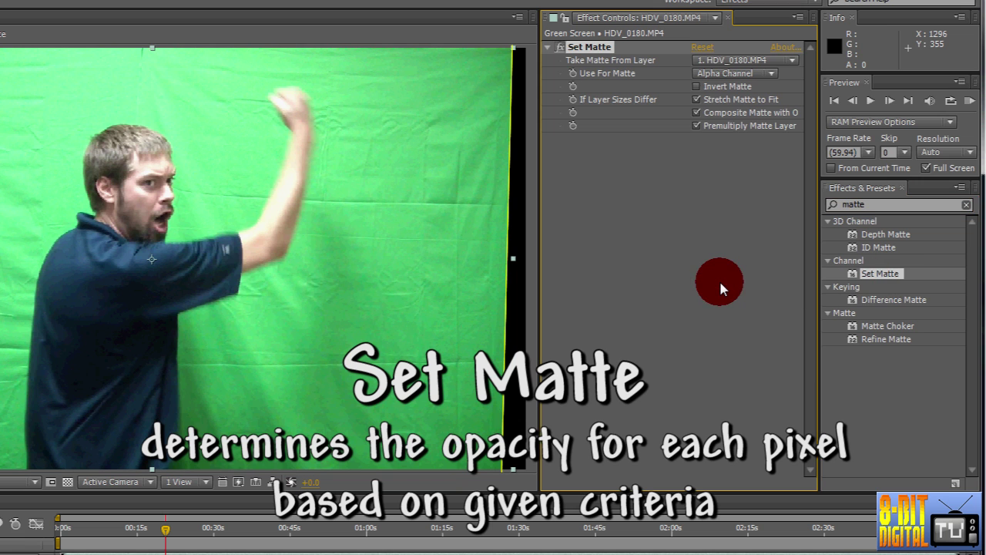
left_click(718, 58)
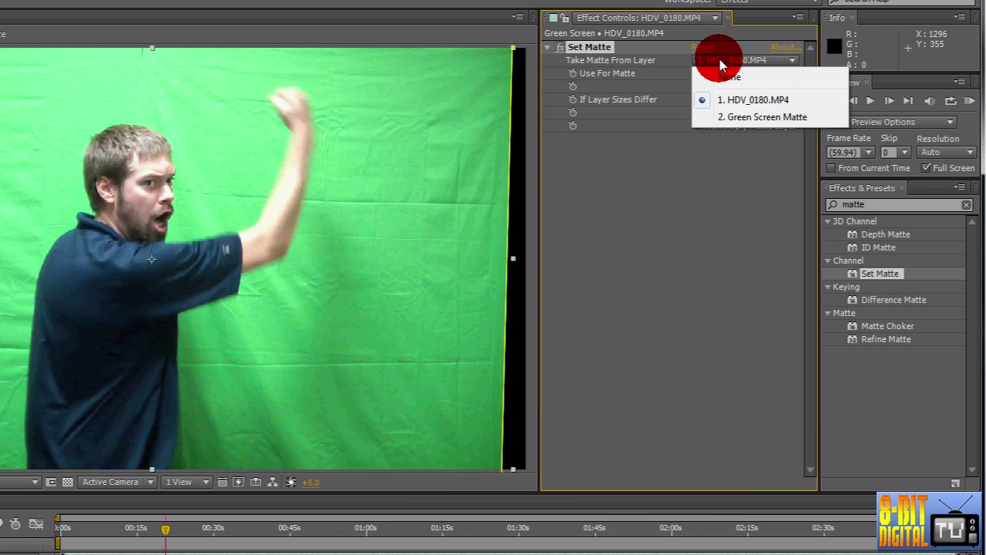
left_click(770, 118)
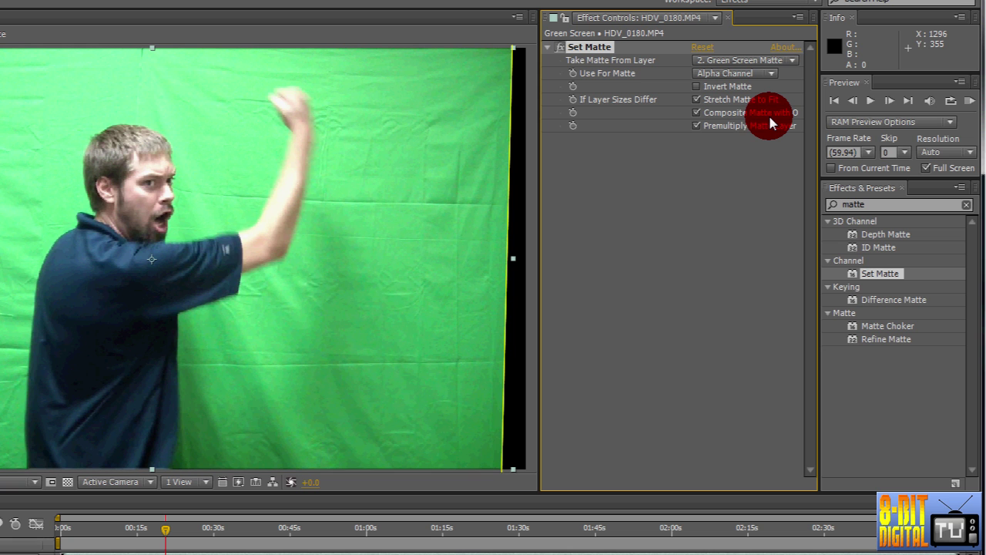
left_click(764, 73)
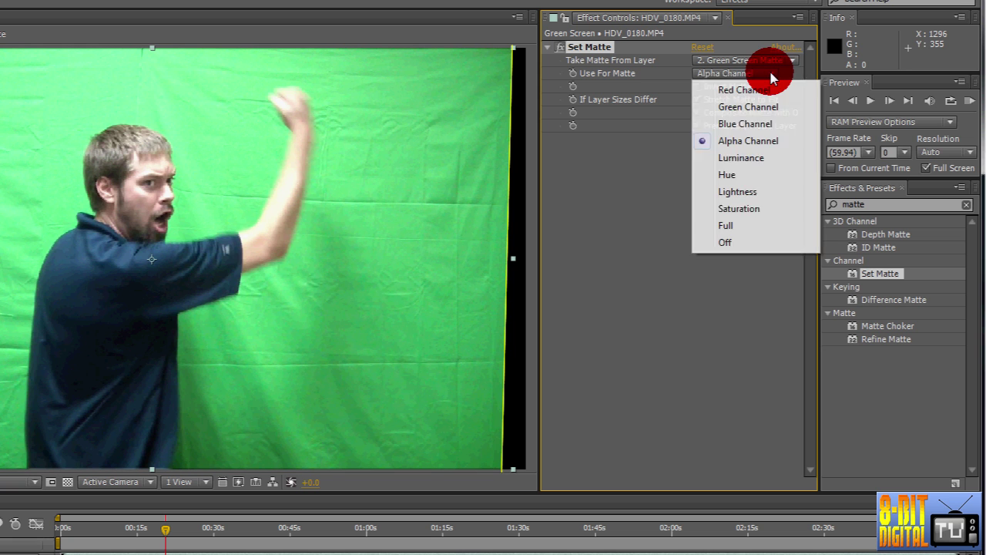
left_click(762, 164)
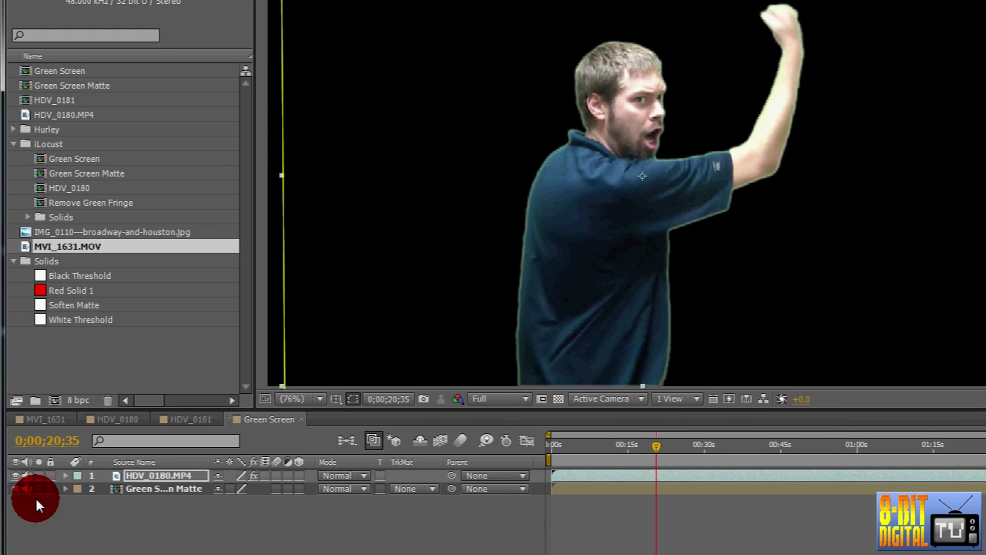
- Turn off visibility of layer 2, Green Screen Matte, leaving the presenter over black
left_click(15, 488)
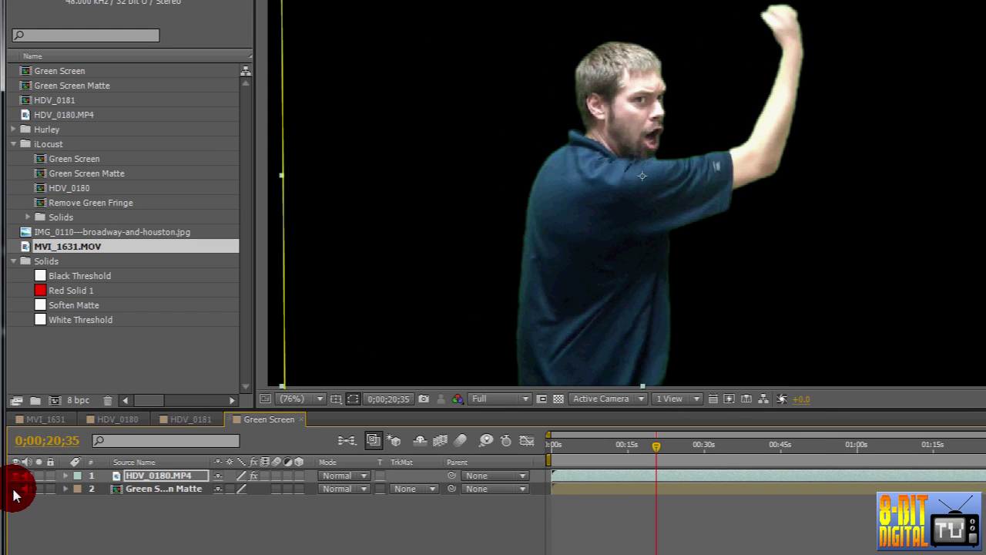
left_click(66, 528)
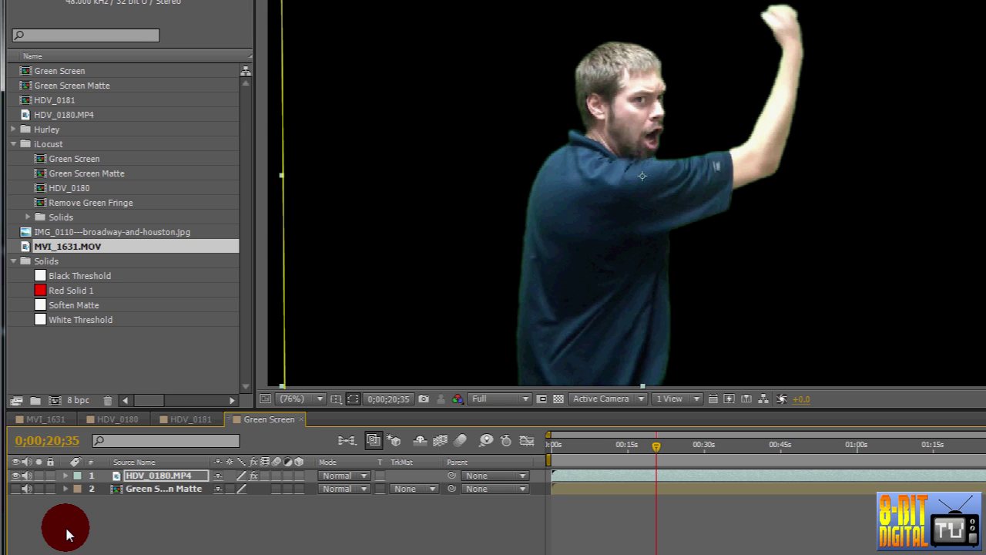
left_click_drag(66, 530, 107, 530)
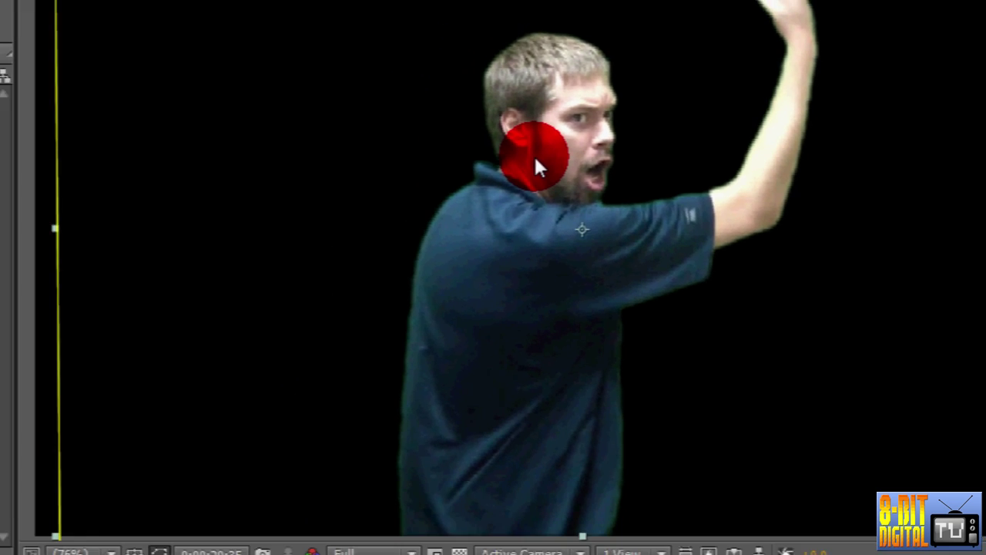
- Precompose HDV_0180.MP4 into an opened 'Remove Green Fringe' comp and duplicate the clip inside it
left_click(183, 484)
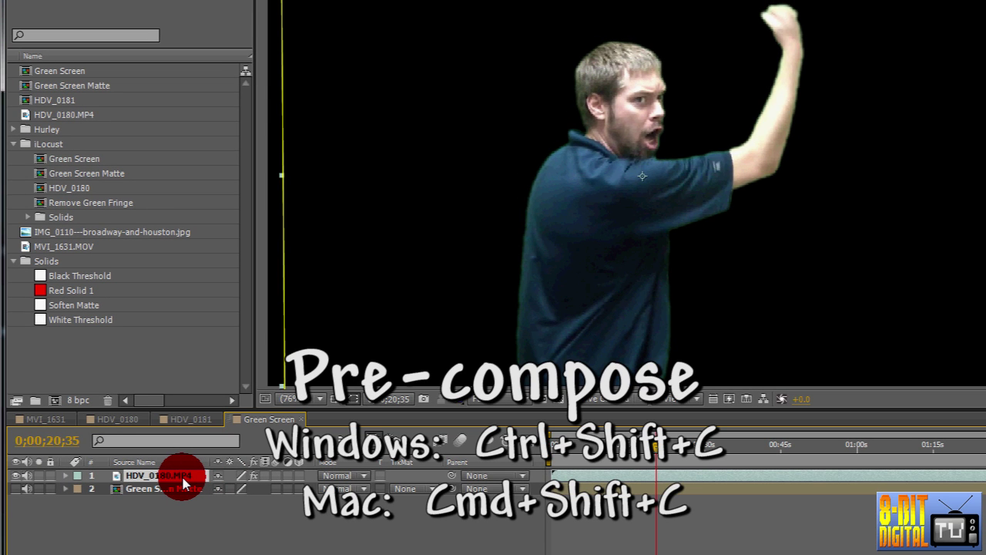
key("ctrl+shift+c")
type("Remove Green Fringe")
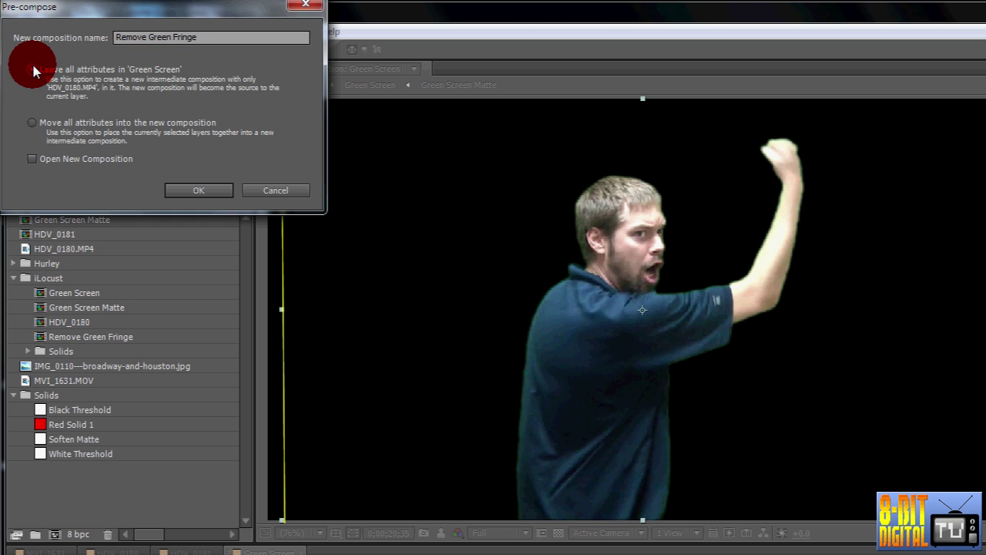
left_click(31, 160)
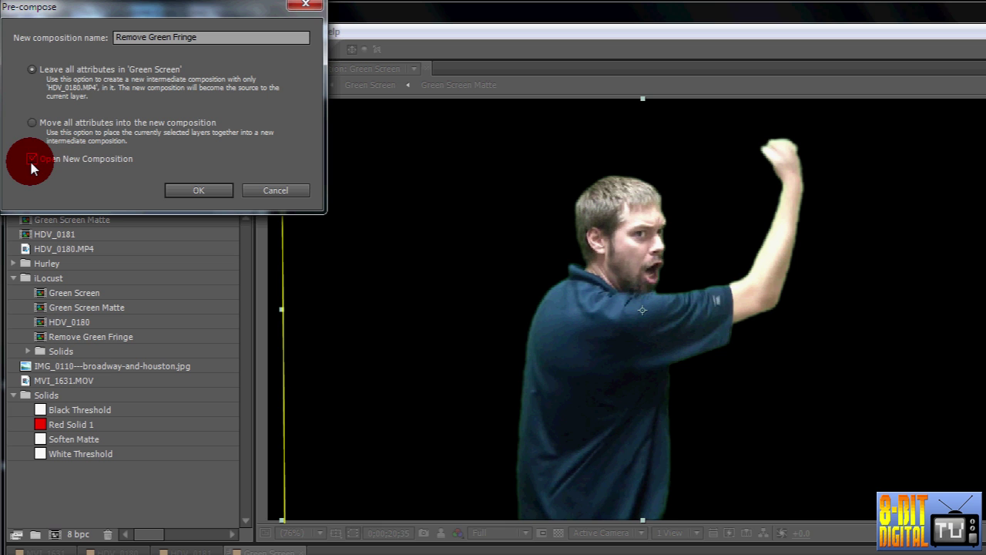
left_click(185, 196)
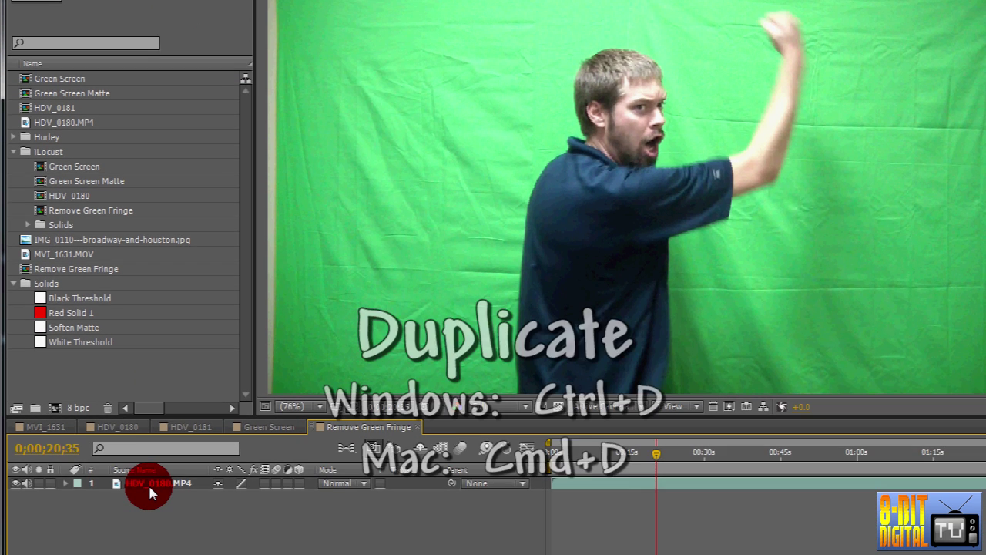
left_click(150, 489)
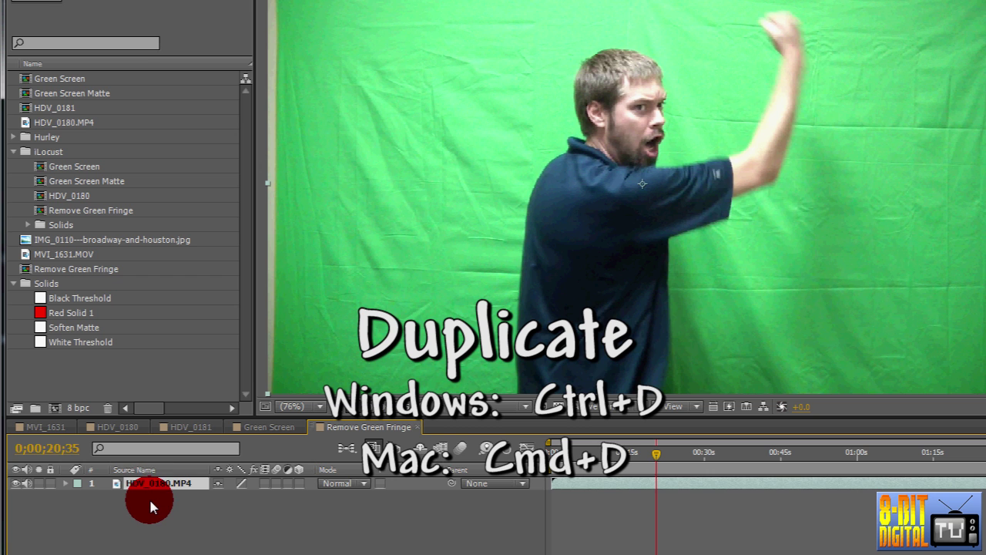
key("ctrl+d")
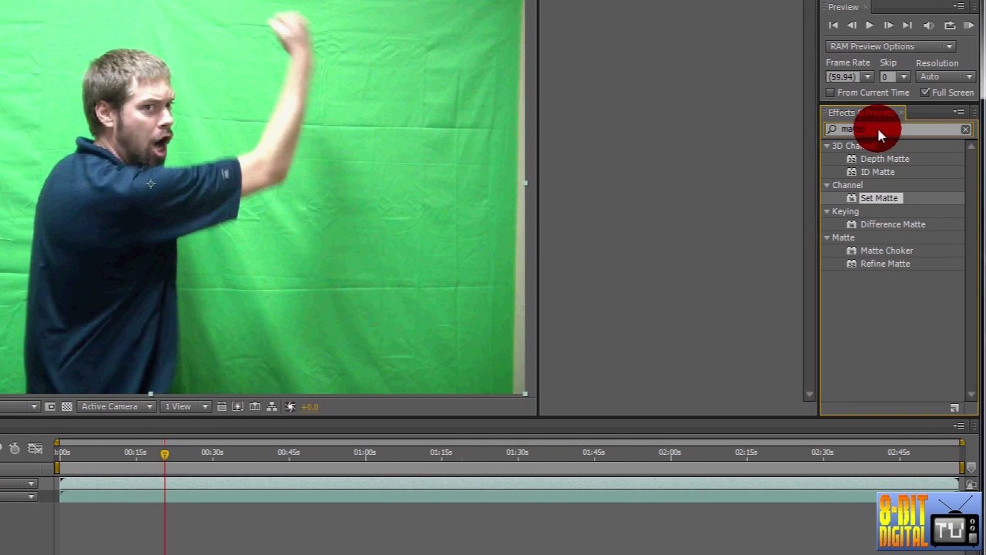
- Apply Keylight to the top clip copy with the green screen sampled as key colour
type("key")
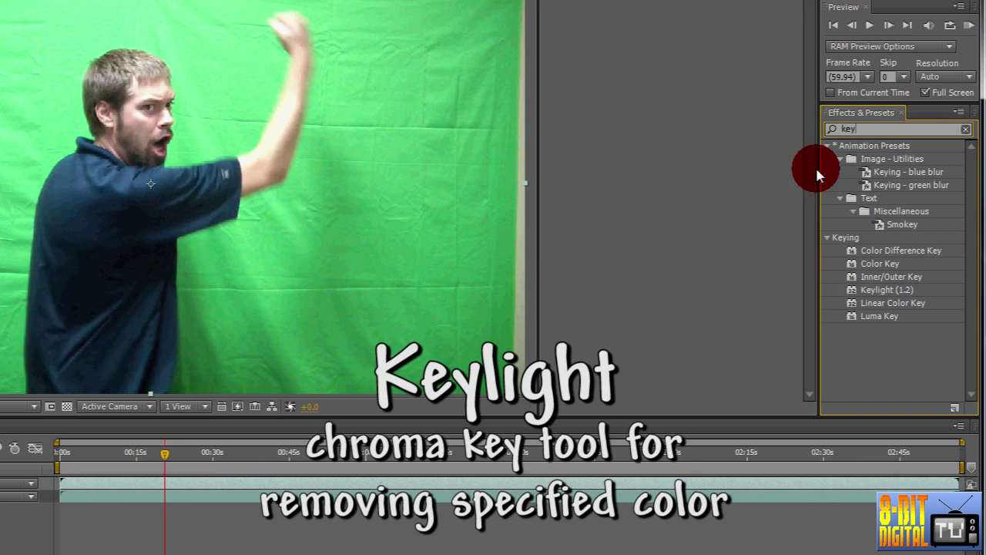
left_click(868, 291)
left_click_drag(867, 291, 736, 293)
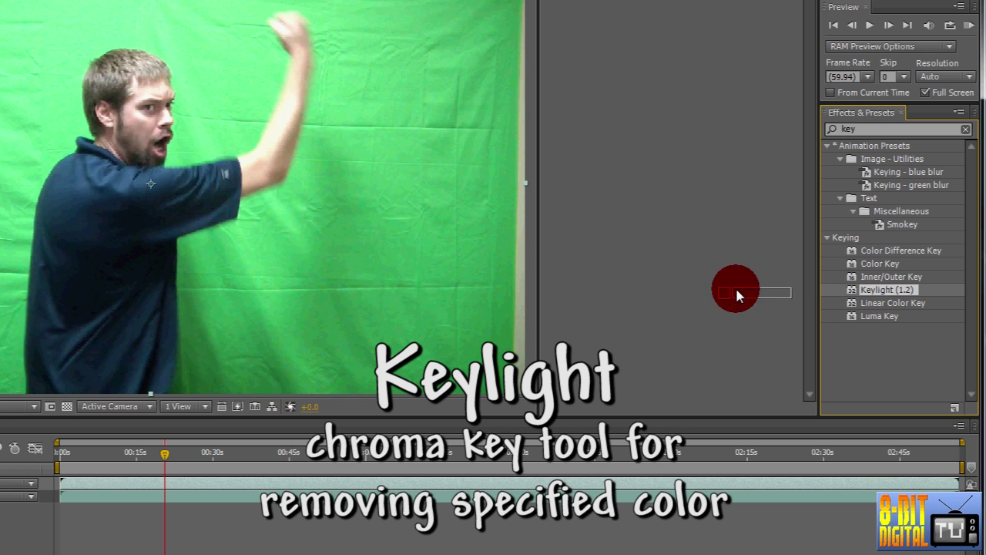
left_click_drag(631, 466, 632, 474)
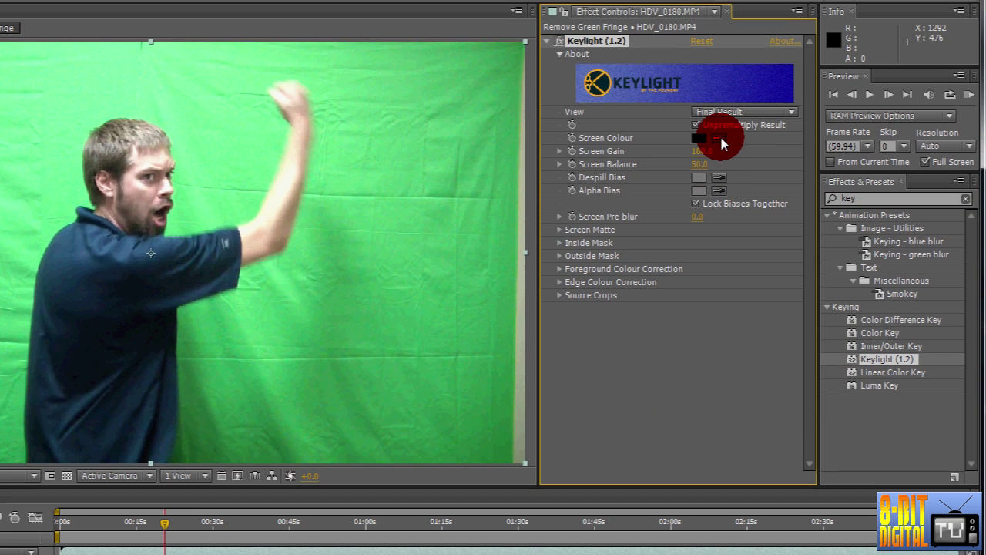
mouse_move(723, 145)
left_mouse_down()
mouse_move(599, 147)
mouse_move(294, 117)
mouse_move(127, 81)
left_mouse_up()
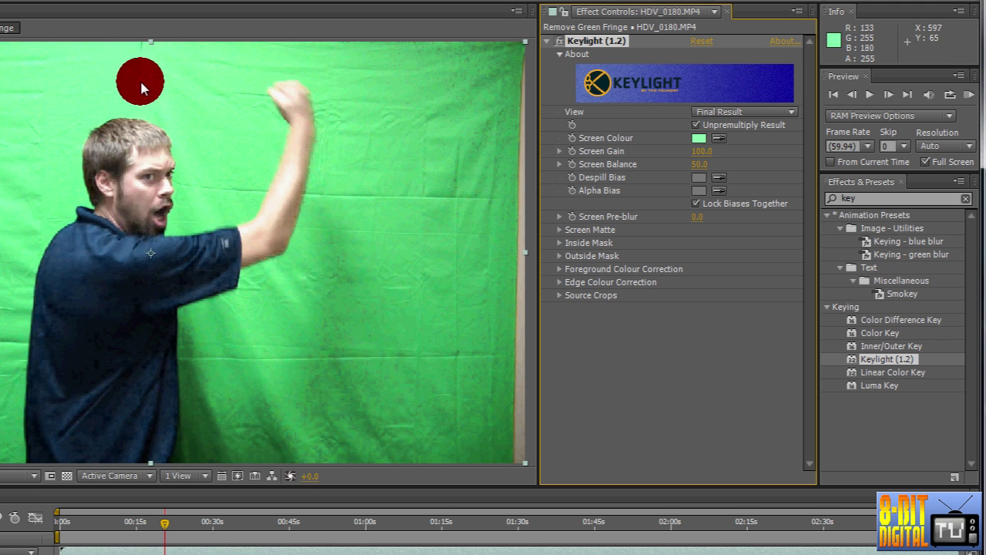
- Add Channel Combiner set to Straight to Premultiplied with Solid Alpha on the keyed copy
left_click(875, 202)
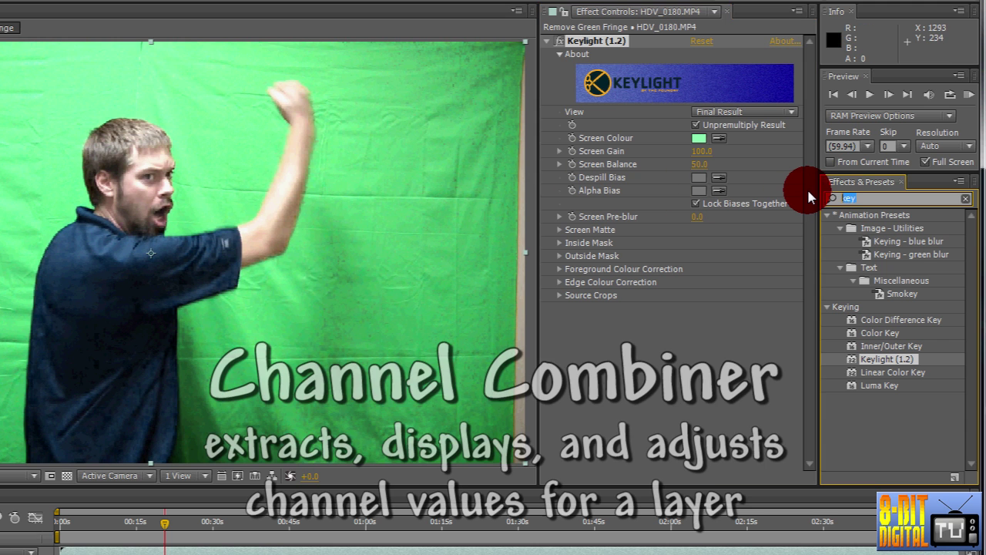
type("channel")
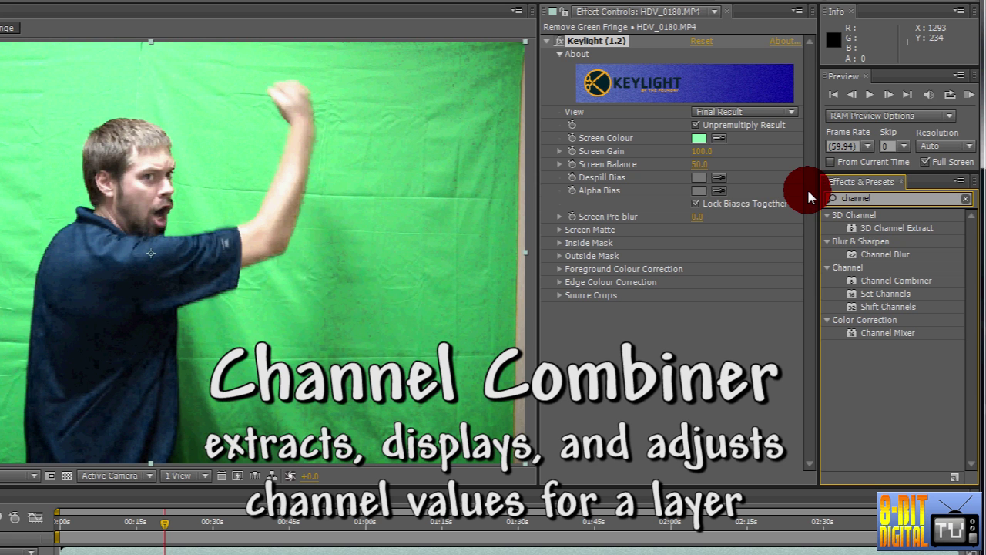
left_click_drag(874, 280, 737, 341)
left_click(736, 361)
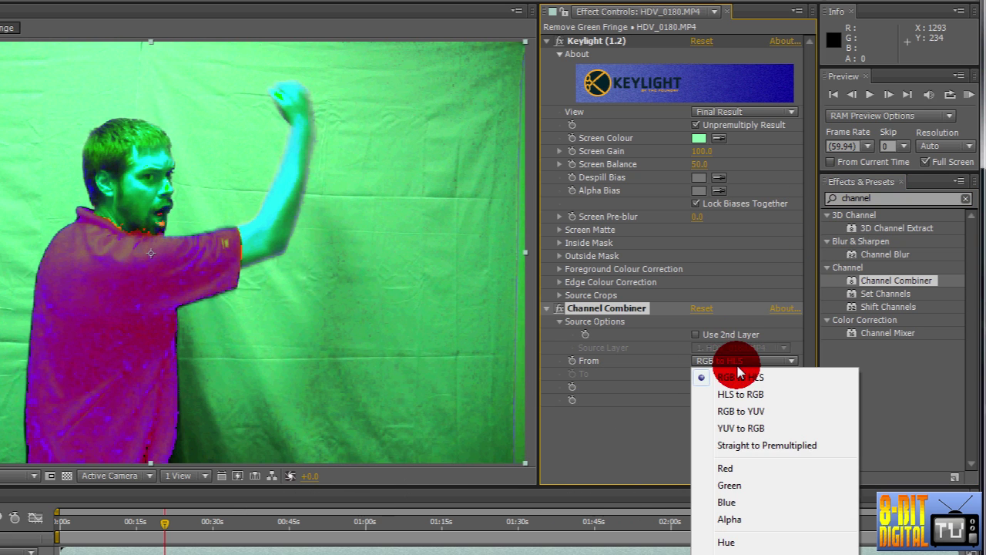
left_click(837, 448)
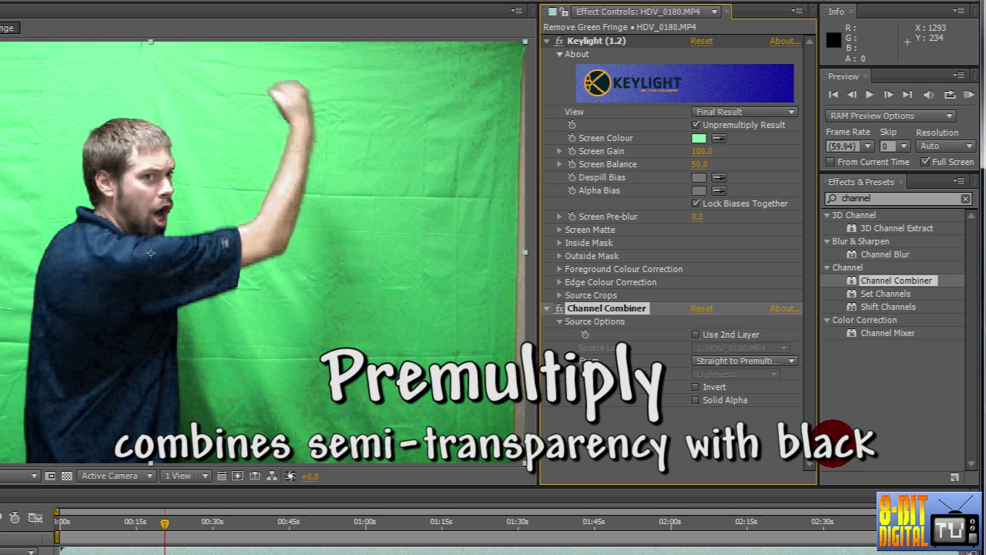
left_click(697, 400)
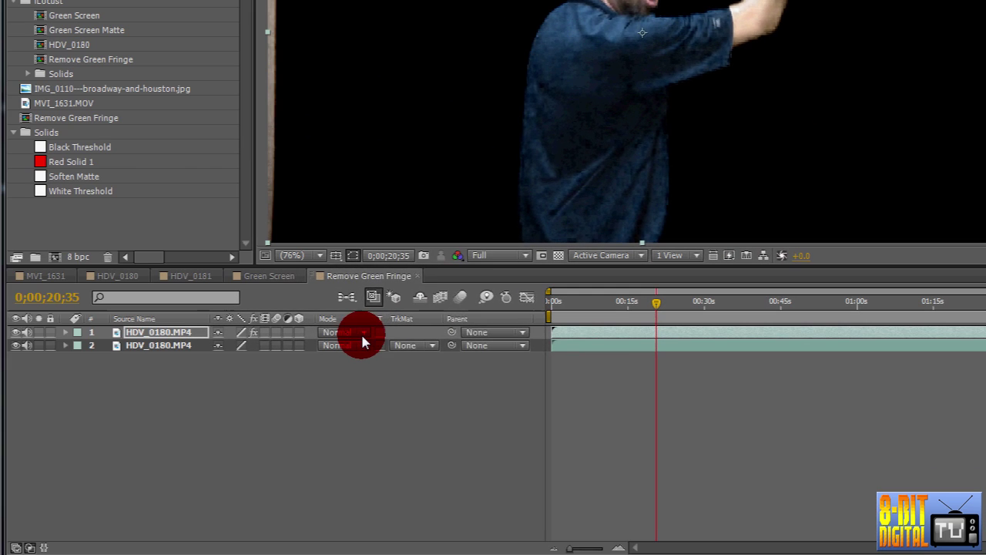
- Set the top copy to Color blend mode, toggle it to compare, then switch to HDV_0181
left_click(362, 337)
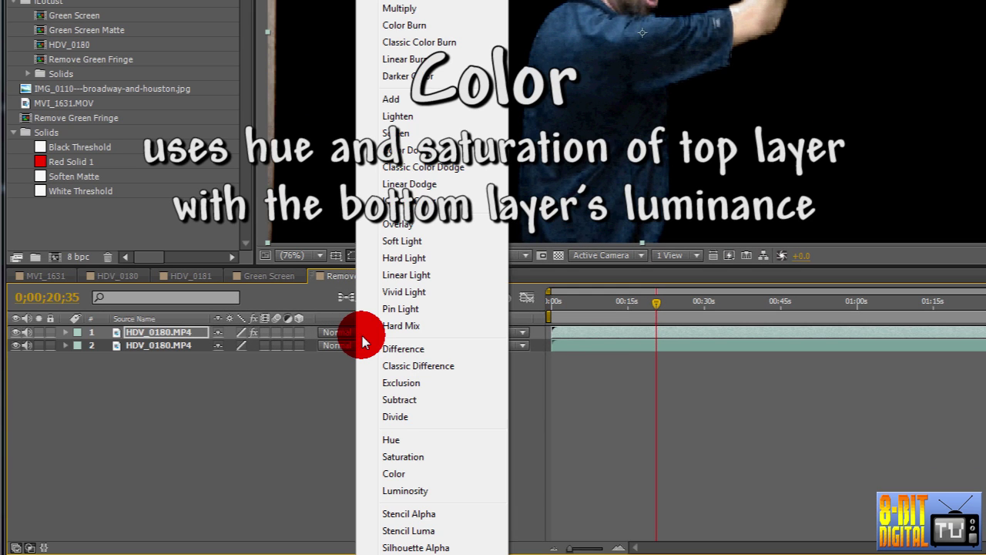
left_click(447, 475)
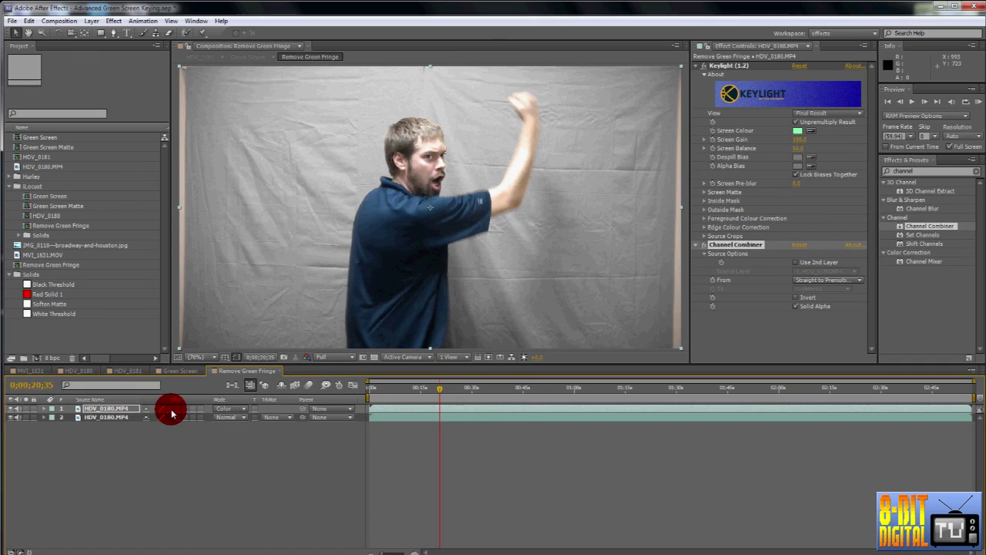
left_click(171, 411)
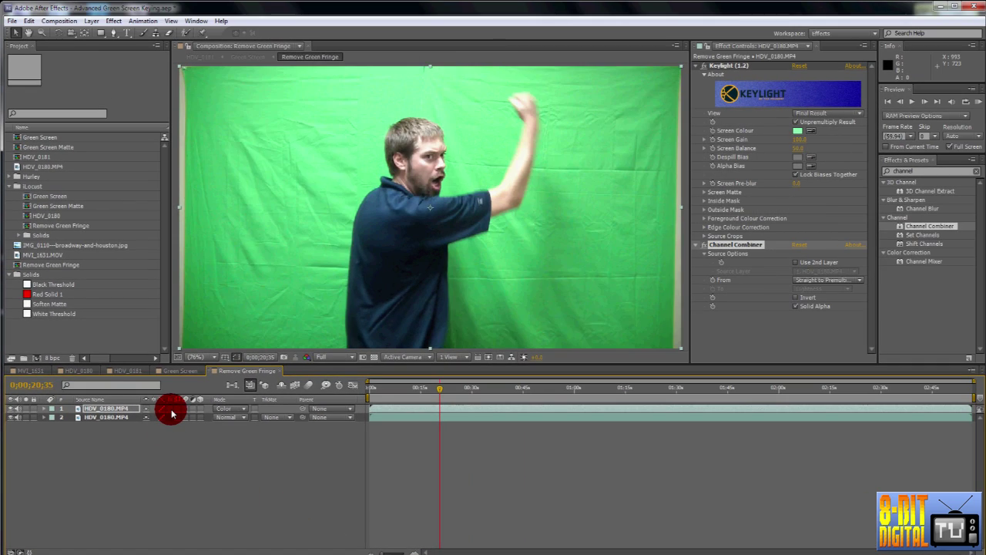
left_click(172, 411)
left_click(171, 411)
left_click(172, 411)
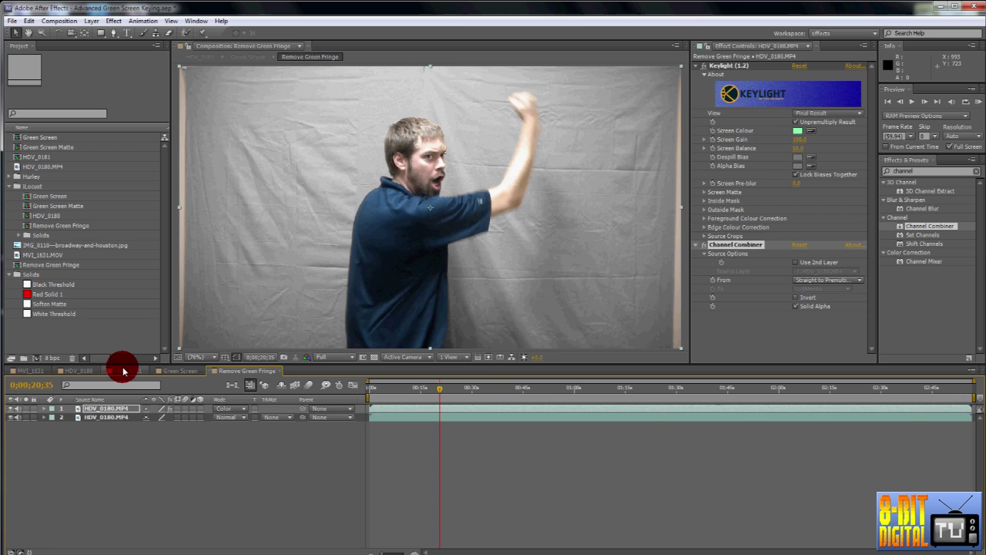
left_click(121, 373)
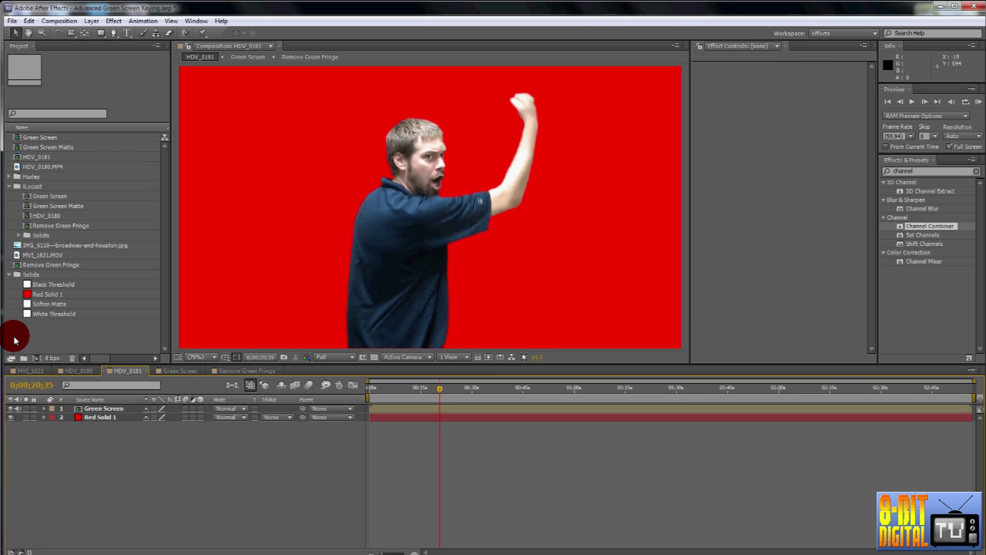
- Drag IMG_0110 broadway-and-houston.jpg into the HDV_0180 timeline beneath the Green Screen layer
left_click_drag(35, 248, 77, 419)
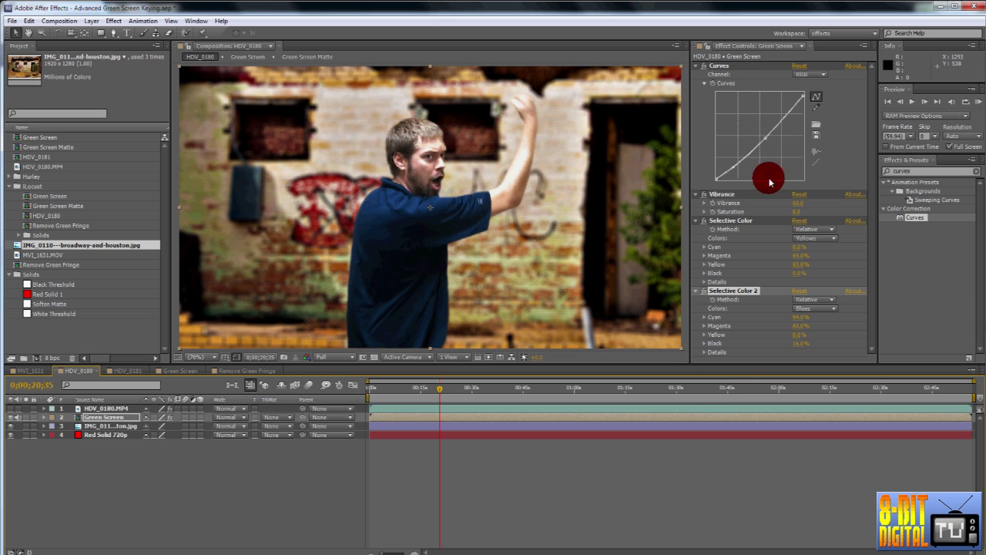